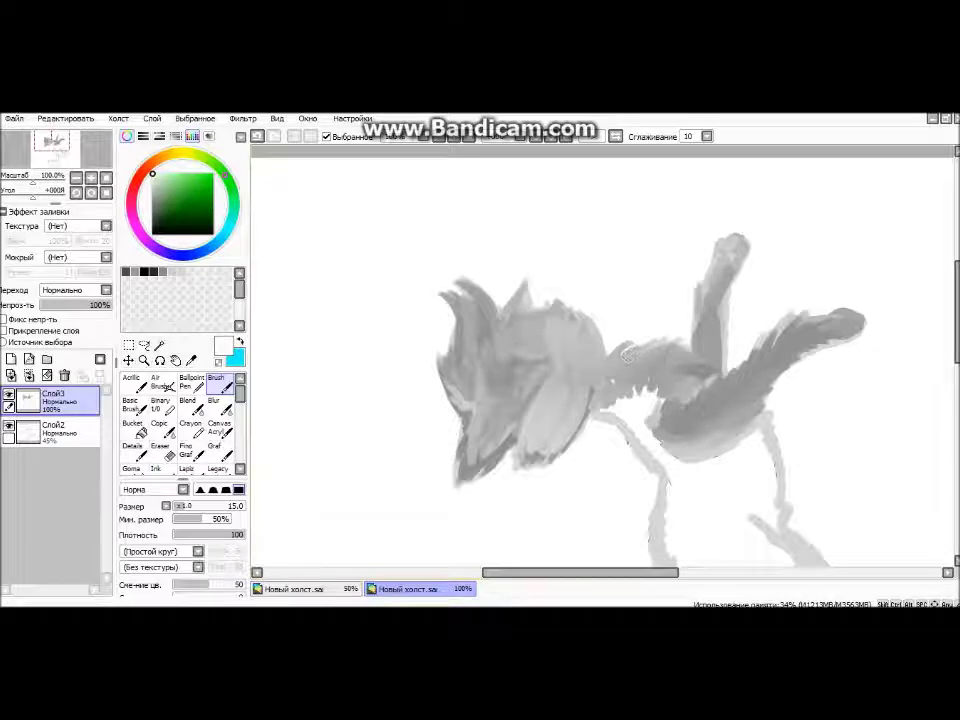
Paint light fur highlights on the cat's muzzle and cheek and across the front of its chest
mouse_move(560, 320)
left_mouse_down()
mouse_move(565, 390)
mouse_move(590, 390)
left_mouse_up()
left_click_drag(545, 440, 610, 368)
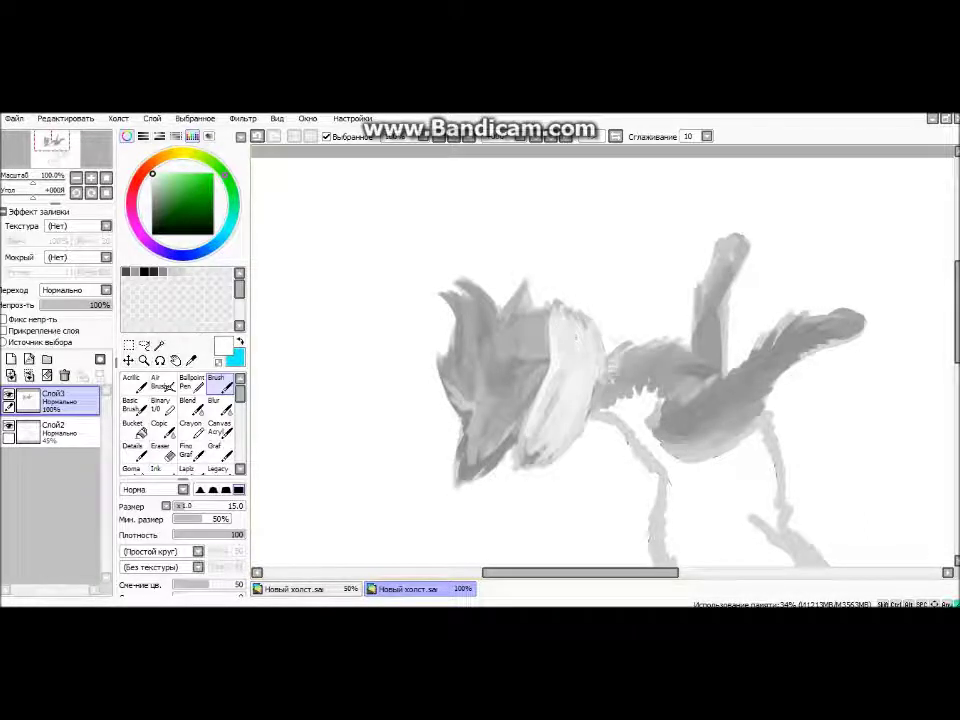
left_click_drag(605, 380, 655, 345)
left_click_drag(620, 385, 689, 412)
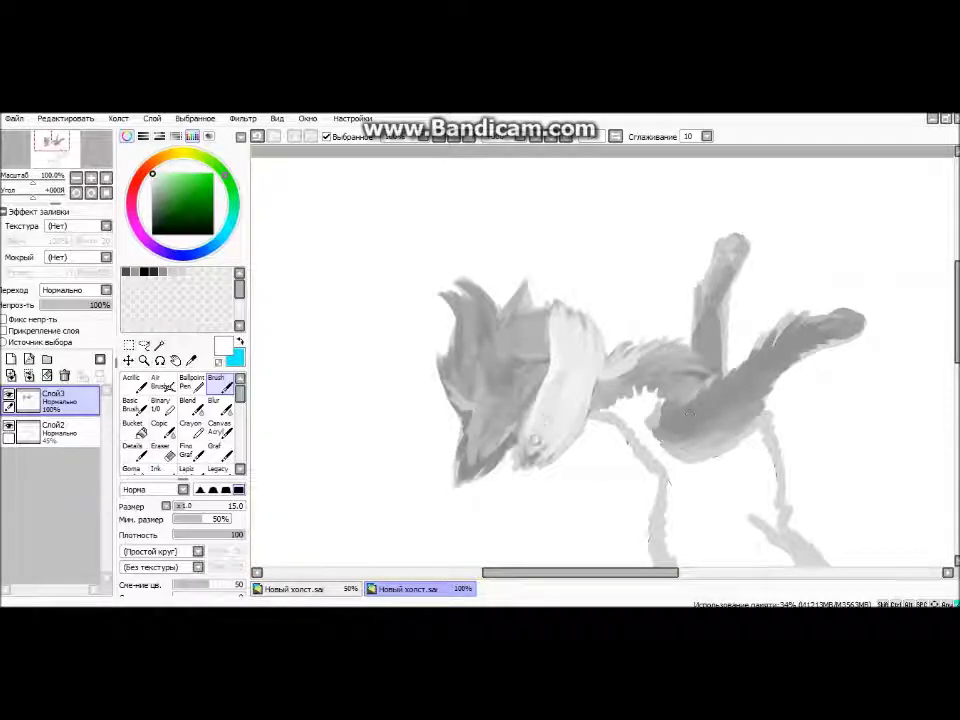
mouse_move(547, 350)
left_mouse_down()
mouse_move(517, 355)
mouse_move(504, 384)
mouse_move(555, 369)
mouse_move(517, 378)
mouse_move(530, 347)
left_mouse_up()
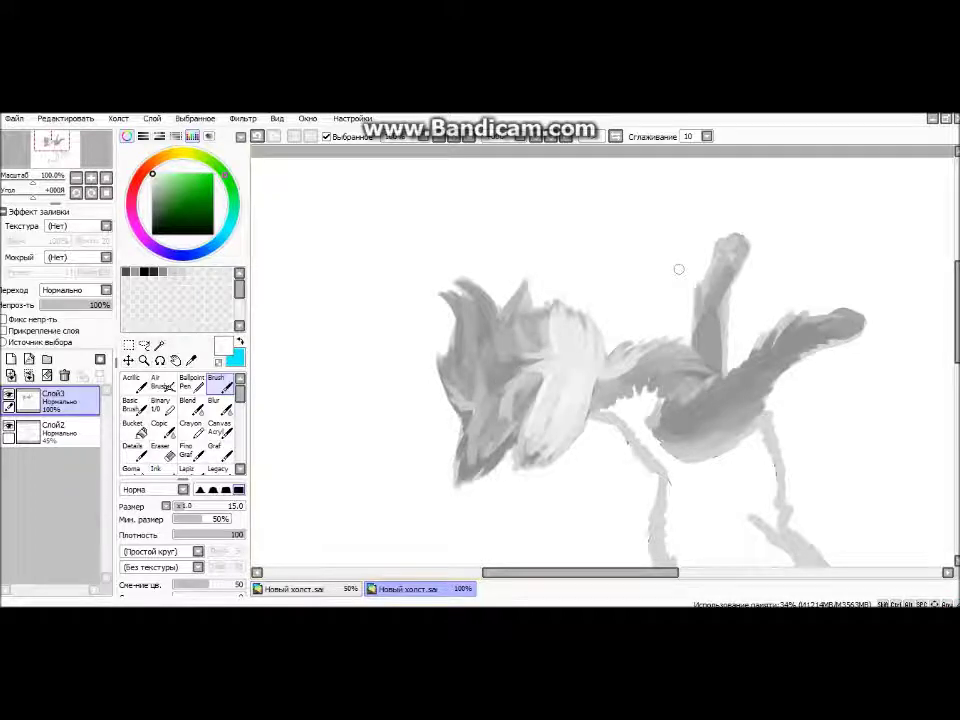
Block in the torso, both hind legs and the tail with medium gray inside the sketched outline
scroll(646, 487, "right", 3)
scroll(646, 425, "down", 3)
mouse_move(640, 275)
left_mouse_down()
mouse_move(615, 300)
mouse_move(630, 420)
mouse_move(830, 502)
left_mouse_up()
mouse_move(760, 505)
left_mouse_down()
mouse_move(650, 420)
mouse_move(620, 330)
mouse_move(515, 235)
left_mouse_up()
left_click_drag(818, 427, 717, 460)
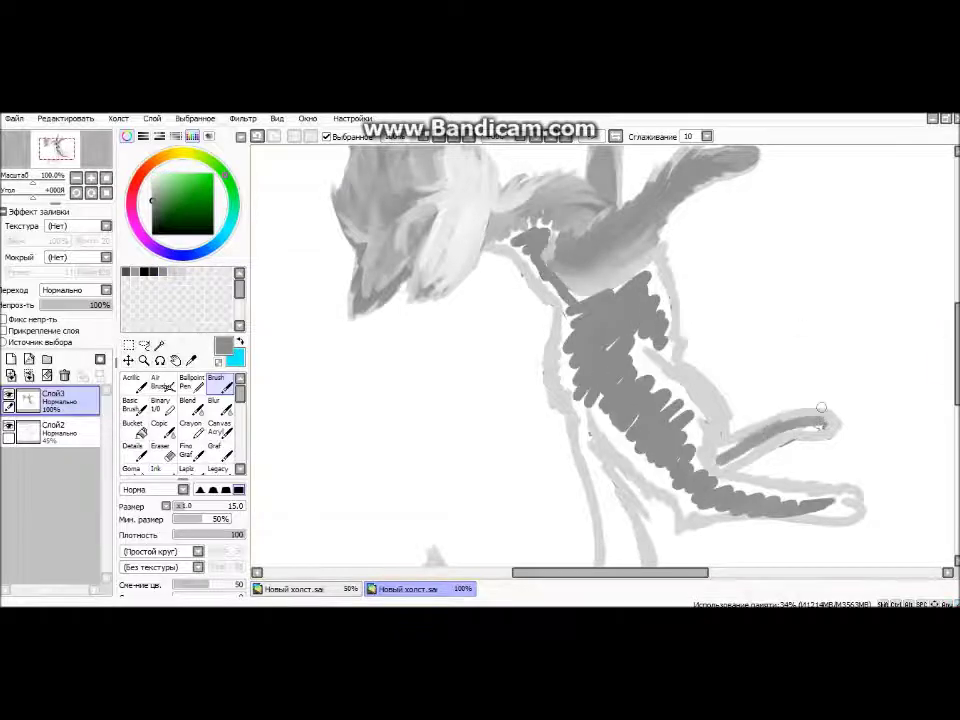
scroll(717, 460, "down", 3)
mouse_move(598, 300)
left_mouse_down()
mouse_move(618, 454)
mouse_move(521, 516)
mouse_move(468, 490)
left_mouse_up()
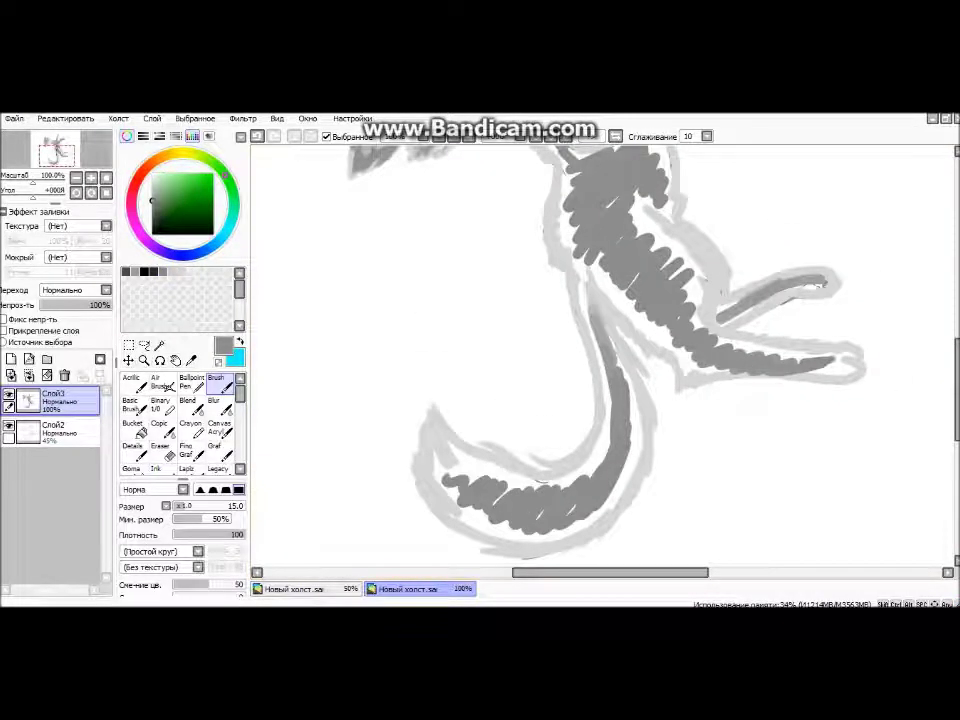
Paint light gray fur strokes along the whole tail, out to its tip
left_click(610, 330, "alt")
mouse_move(605, 330)
left_mouse_down()
mouse_move(625, 440)
mouse_move(600, 475)
mouse_move(545, 505)
mouse_move(514, 477)
left_mouse_up()
mouse_move(505, 528)
left_mouse_down()
mouse_move(455, 515)
mouse_move(420, 465)
mouse_move(430, 425)
mouse_move(485, 448)
mouse_move(505, 470)
mouse_move(560, 462)
mouse_move(617, 391)
mouse_move(600, 455)
mouse_move(480, 470)
mouse_move(540, 490)
mouse_move(603, 481)
mouse_move(460, 507)
left_mouse_up()
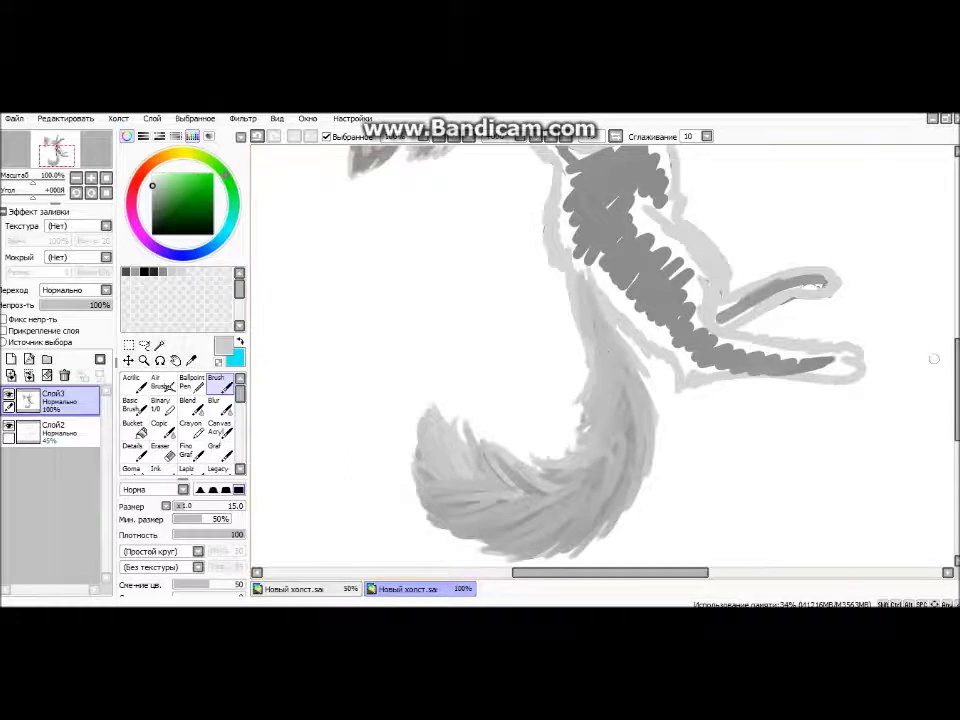
Paint light gray fur over the neck, shoulder and chest, and over the upper hind leg
scroll(607, 370, "up", 5)
mouse_move(497, 274)
left_mouse_down()
mouse_move(560, 357)
mouse_move(648, 305)
mouse_move(674, 396)
mouse_move(622, 324)
left_mouse_up()
scroll(622, 324, "down", 3)
scroll(622, 324, "up", 3)
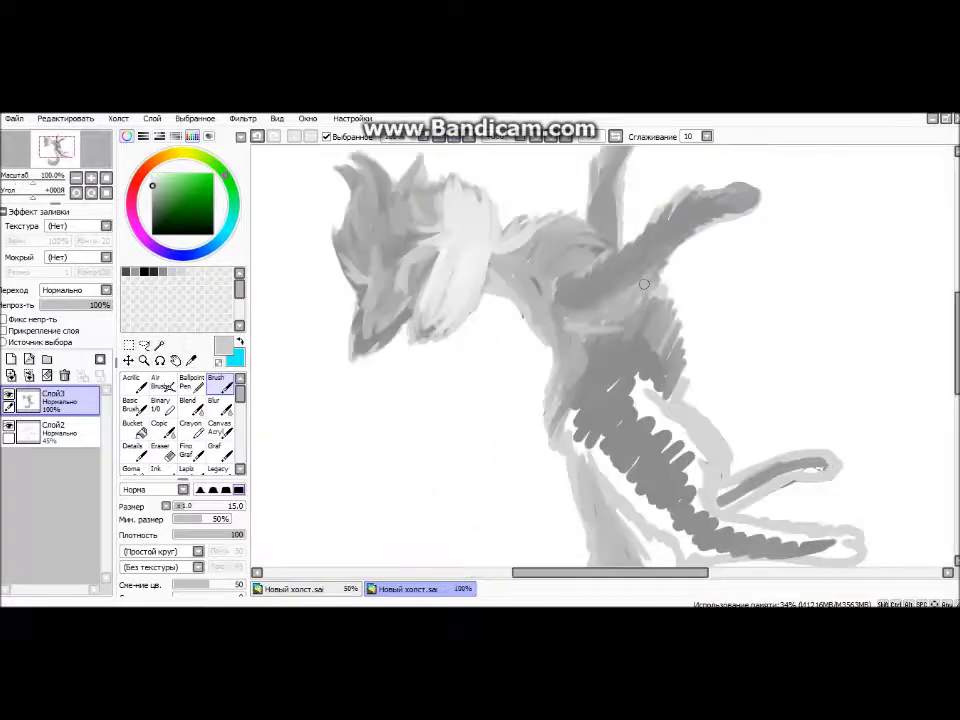
scroll(600, 360, "down", 4)
mouse_move(727, 316)
left_mouse_down()
mouse_move(818, 290)
mouse_move(722, 318)
mouse_move(745, 303)
left_mouse_up()
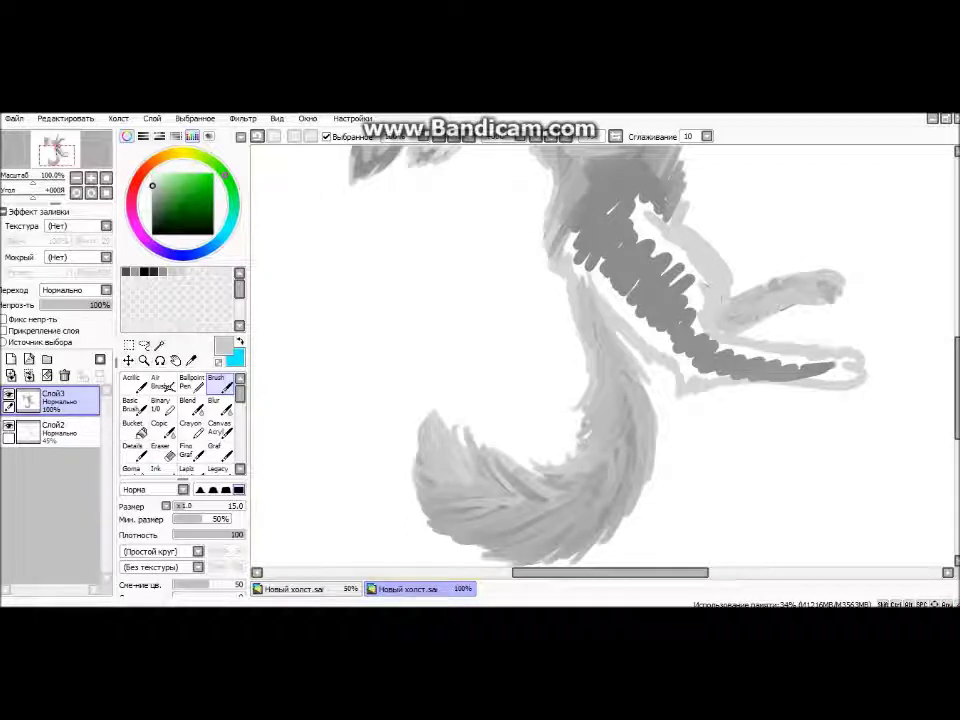
Cover the gray block-in of the belly, thigh and lower hind leg with light gray fur strokes
mouse_move(576, 253)
left_mouse_down()
mouse_move(602, 358)
mouse_move(598, 336)
mouse_move(616, 283)
mouse_move(657, 302)
mouse_move(669, 368)
mouse_move(692, 287)
mouse_move(665, 248)
mouse_move(639, 280)
mouse_move(612, 208)
left_mouse_up()
mouse_move(644, 283)
left_mouse_down()
mouse_move(640, 200)
mouse_move(672, 178)
left_mouse_up()
mouse_move(614, 200)
left_mouse_down()
mouse_move(616, 297)
mouse_move(718, 296)
mouse_move(680, 234)
mouse_move(692, 234)
mouse_move(697, 334)
left_mouse_up()
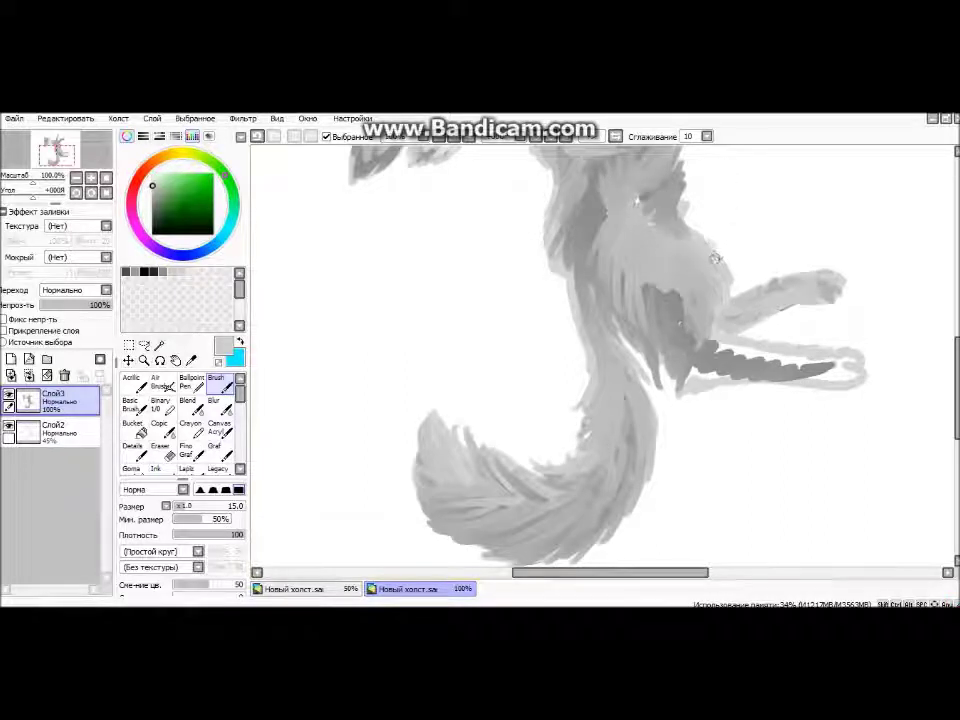
mouse_move(716, 258)
left_mouse_down()
mouse_move(646, 200)
mouse_move(812, 330)
mouse_move(660, 360)
mouse_move(830, 375)
mouse_move(683, 386)
mouse_move(829, 368)
mouse_move(837, 355)
mouse_move(760, 362)
mouse_move(723, 352)
mouse_move(721, 329)
mouse_move(737, 340)
mouse_move(515, 491)
mouse_move(455, 470)
left_mouse_up()
Add darker gray fur shading on the thigh and along the middle of the tail
scroll(775, 313, "down", 1)
left_click(129, 272)
left_click_drag(632, 240, 695, 278)
left_click(455, 465, "alt")
mouse_move(445, 478)
left_mouse_down()
mouse_move(470, 458)
mouse_move(540, 480)
mouse_move(493, 476)
left_mouse_up()
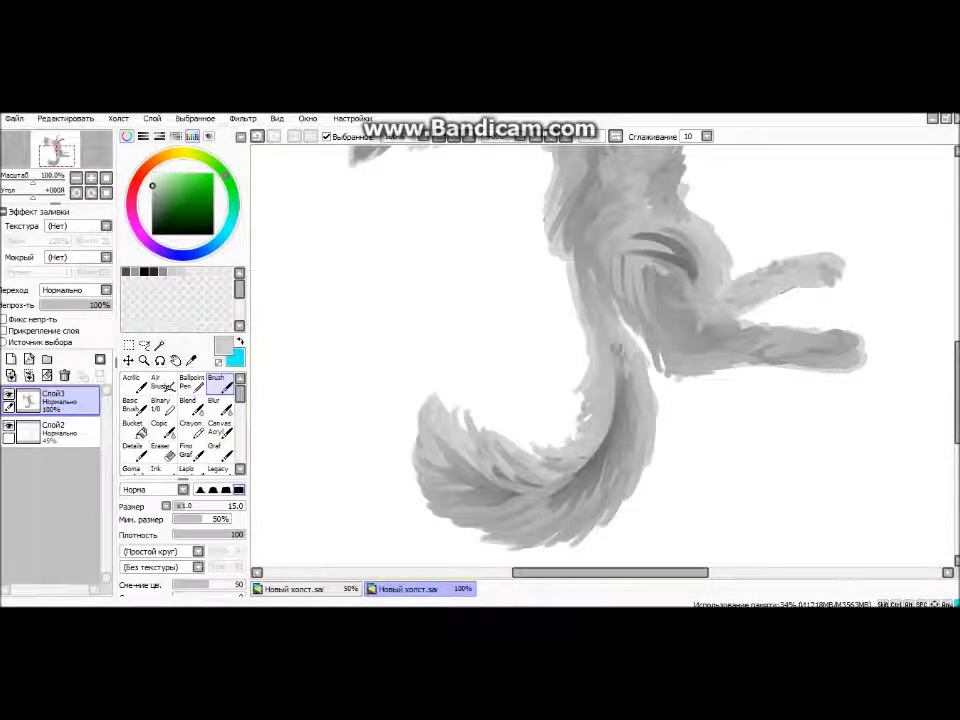
Paint dark shading strokes on the cat's cheek and forehead, blending them with sampled light gray
scroll(615, 369, "up", 5)
scroll(500, 330, "up", 1)
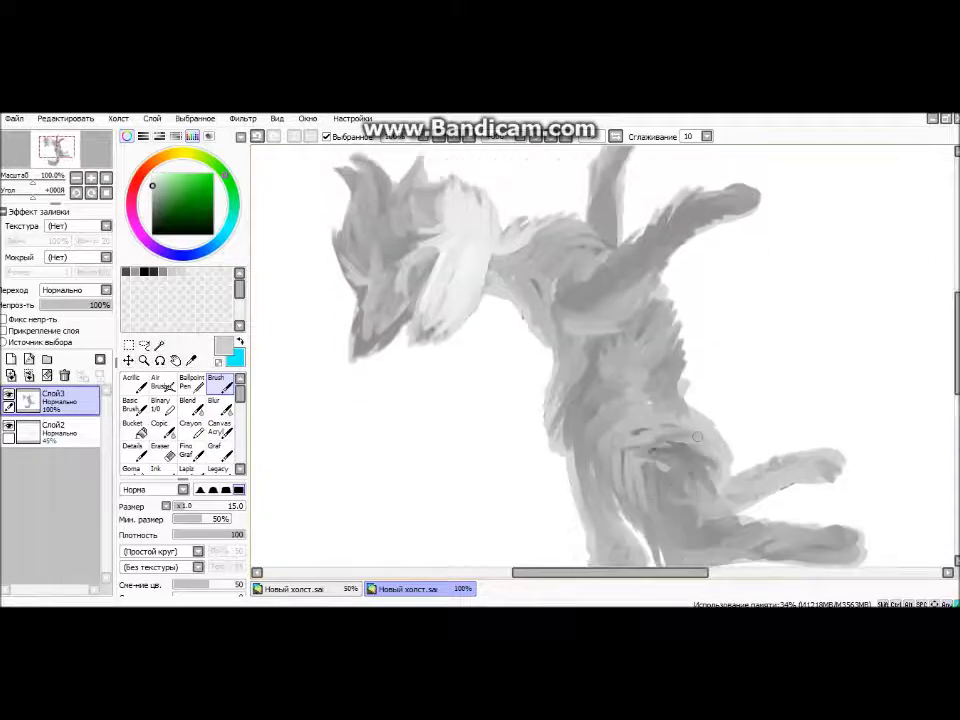
mouse_move(408, 245)
left_mouse_down()
mouse_move(460, 300)
mouse_move(471, 290)
mouse_move(465, 240)
left_mouse_up()
left_click(470, 230, "alt")
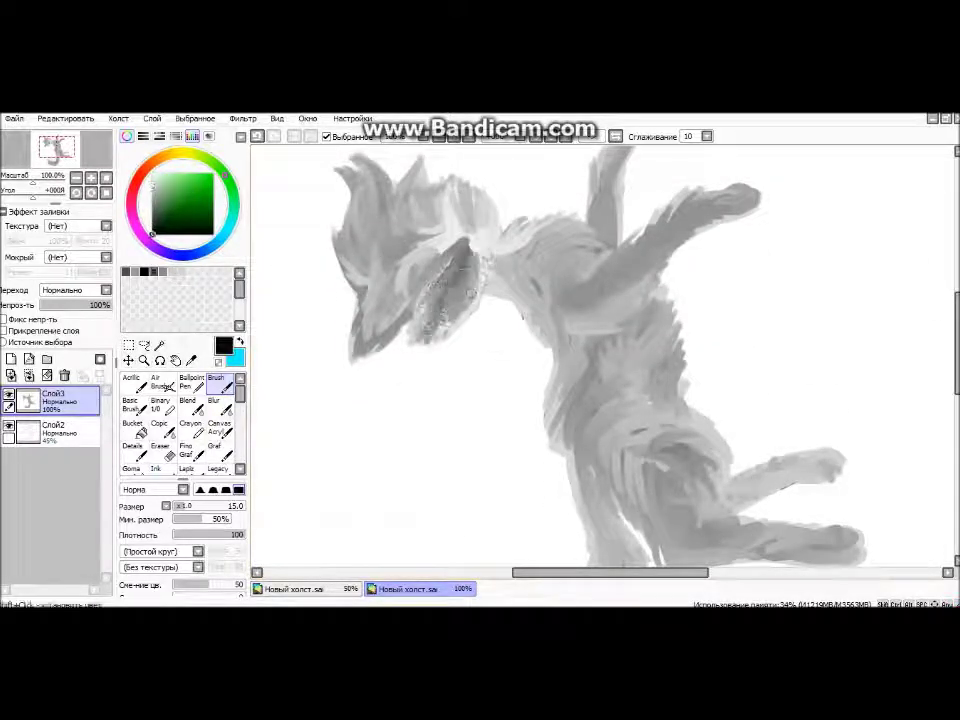
left_click(145, 271)
left_click_drag(463, 190, 470, 225)
left_click(440, 300, "alt")
left_click_drag(355, 140, 365, 180)
mouse_move(455, 175)
left_mouse_down()
mouse_move(475, 240)
mouse_move(489, 213)
left_mouse_up()
Erase the center of the cat's face on layer Слой3
scroll(489, 213, "down", 4)
scroll(946, 358, "up", 5)
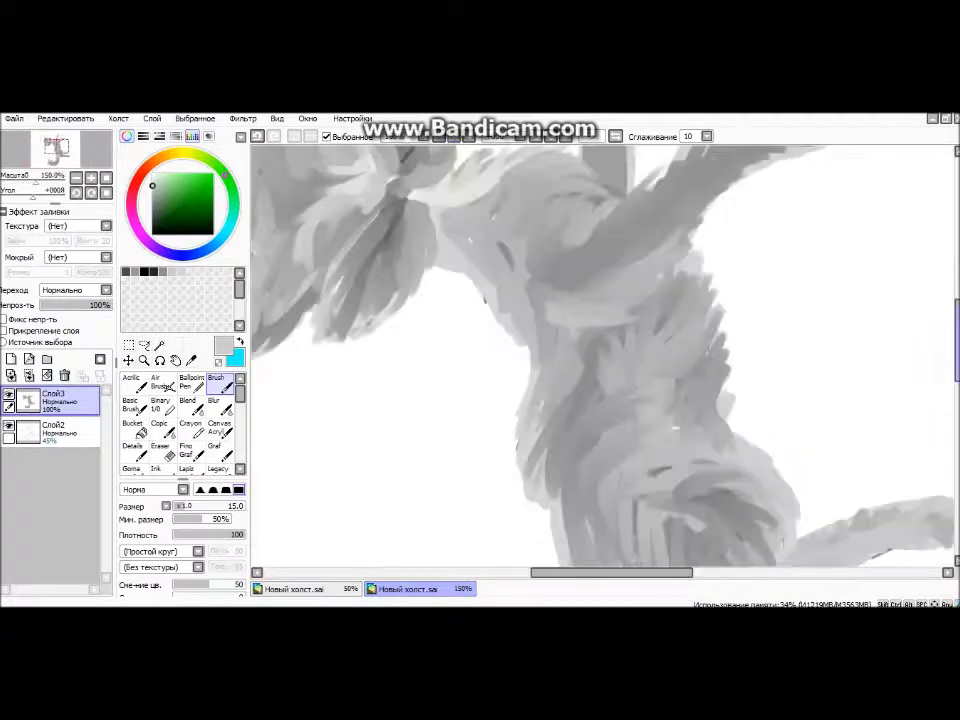
scroll(899, 330, "up", 5)
scroll(600, 350, "left", 3)
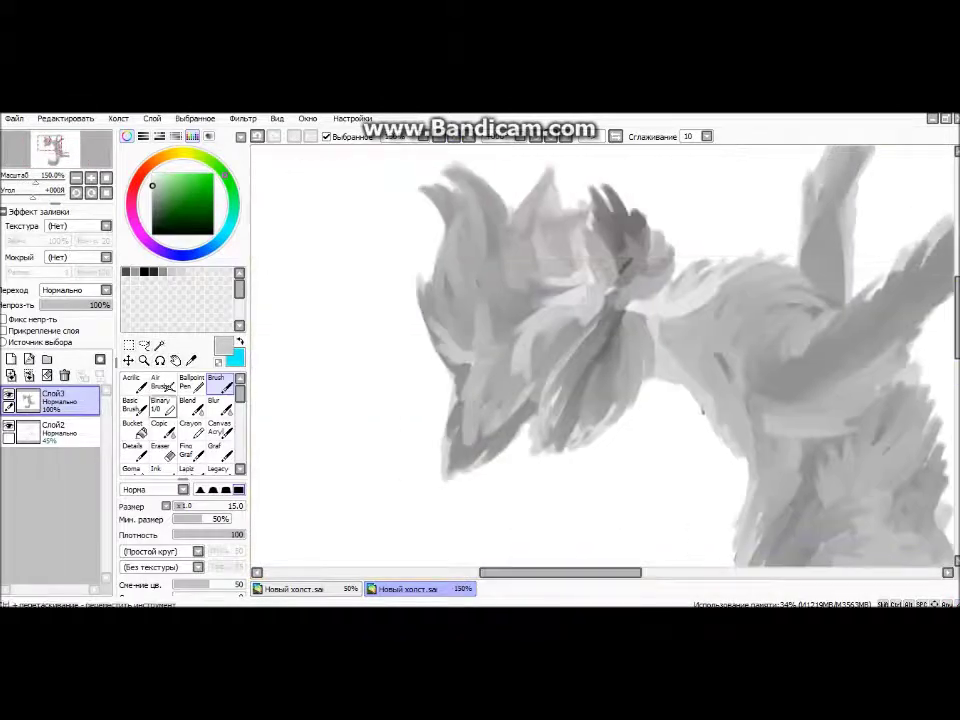
left_click(160, 447)
left_click_drag(440, 170, 460, 265)
left_click_drag(420, 190, 465, 320)
key("b")
left_click_drag(455, 275, 460, 325)
mouse_move(460, 150)
left_mouse_down()
mouse_move(480, 200)
mouse_move(470, 210)
left_mouse_up()
left_click_drag(440, 160, 435, 195)
left_click_drag(420, 275, 415, 320)
left_click_drag(480, 245, 470, 310)
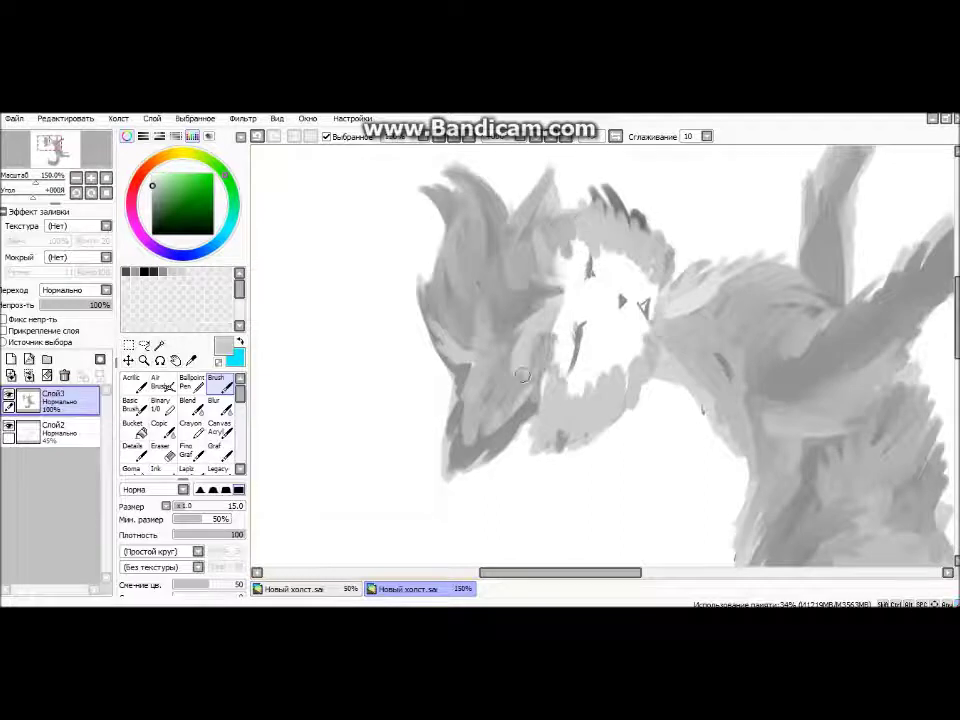
Fill the erased face area with light gray and blend its edges into the fur with the Brush
left_click(133, 428)
left_click(600, 290)
left_click(215, 382)
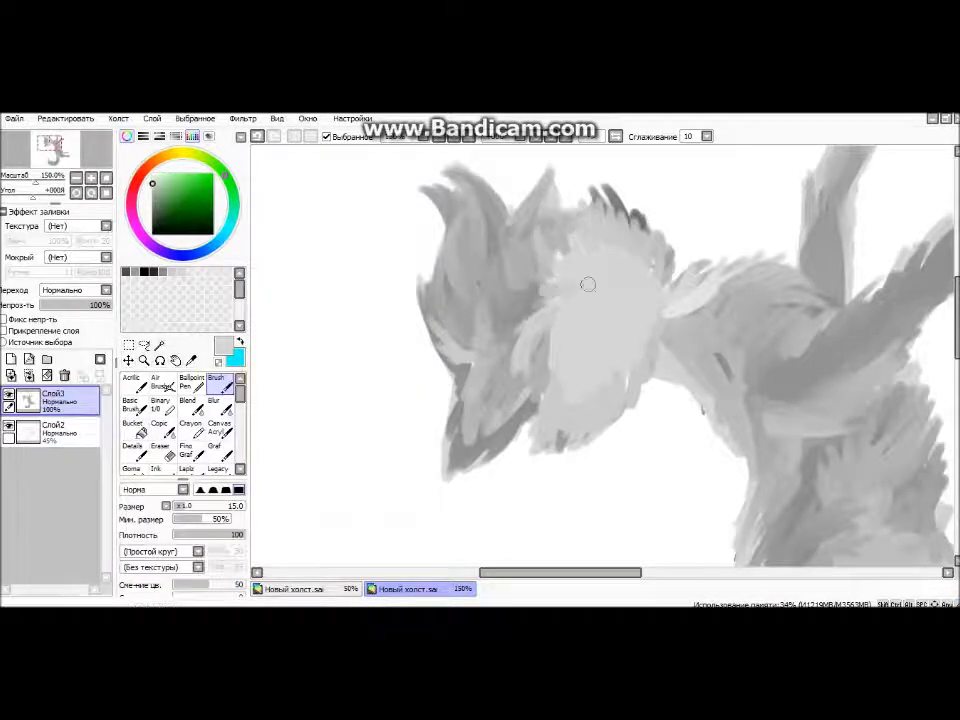
mouse_move(583, 381)
left_mouse_down()
mouse_move(628, 396)
mouse_move(563, 228)
left_mouse_up()
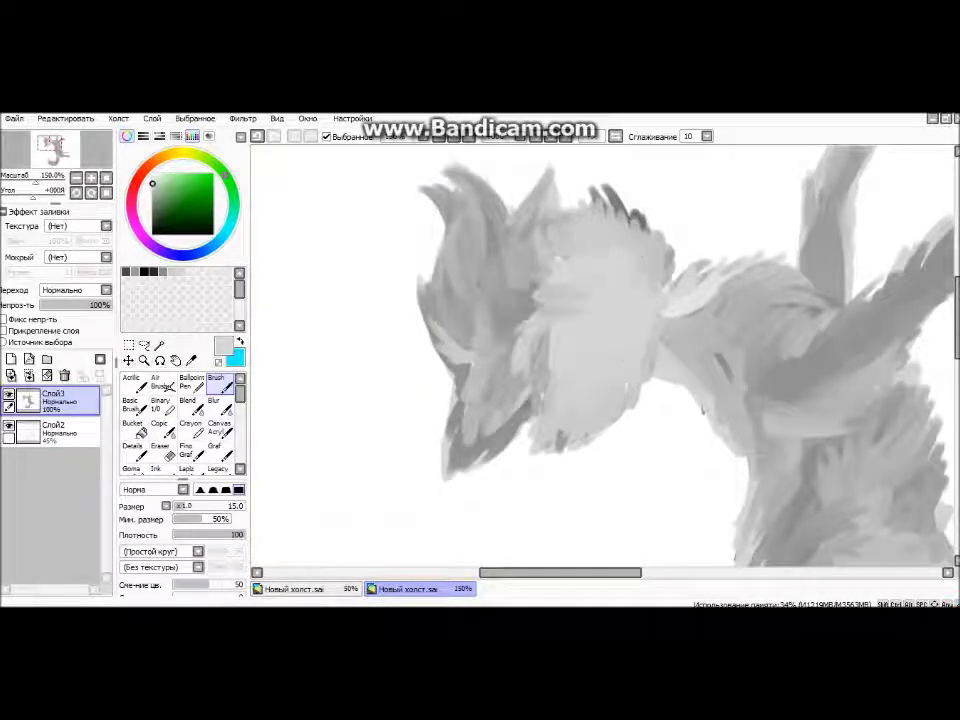
On a new layer, draw the eyes, nose and mouth in black with the Pen Bic brush
left_click(193, 234)
left_click(221, 452)
left_click(10, 359)
left_click(190, 428)
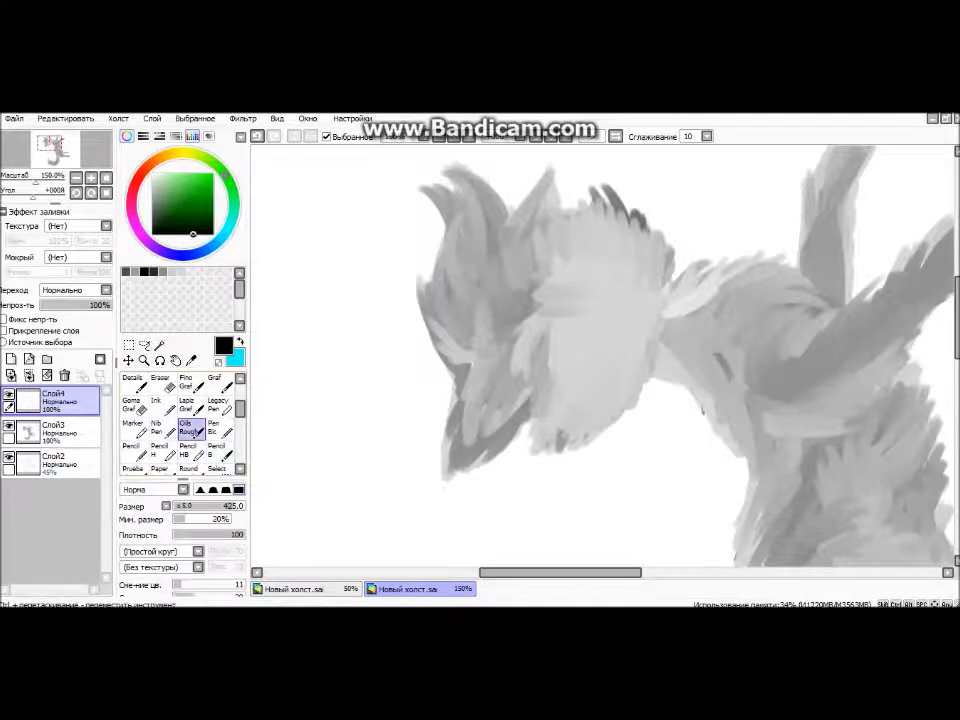
scroll(190, 428, "down", 1)
left_click(187, 394)
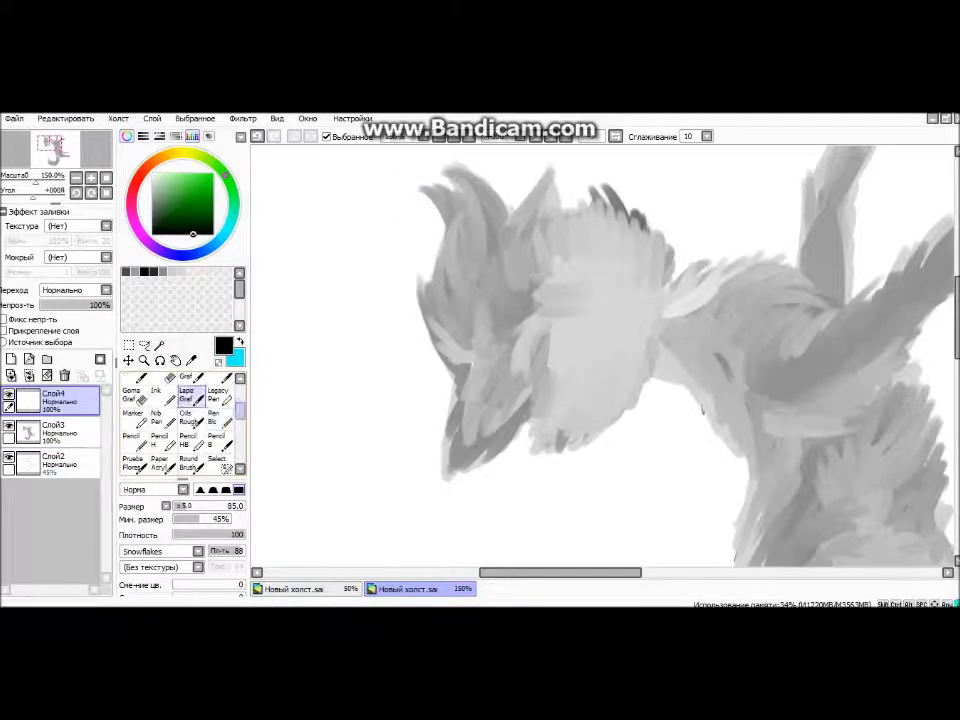
left_click(213, 418)
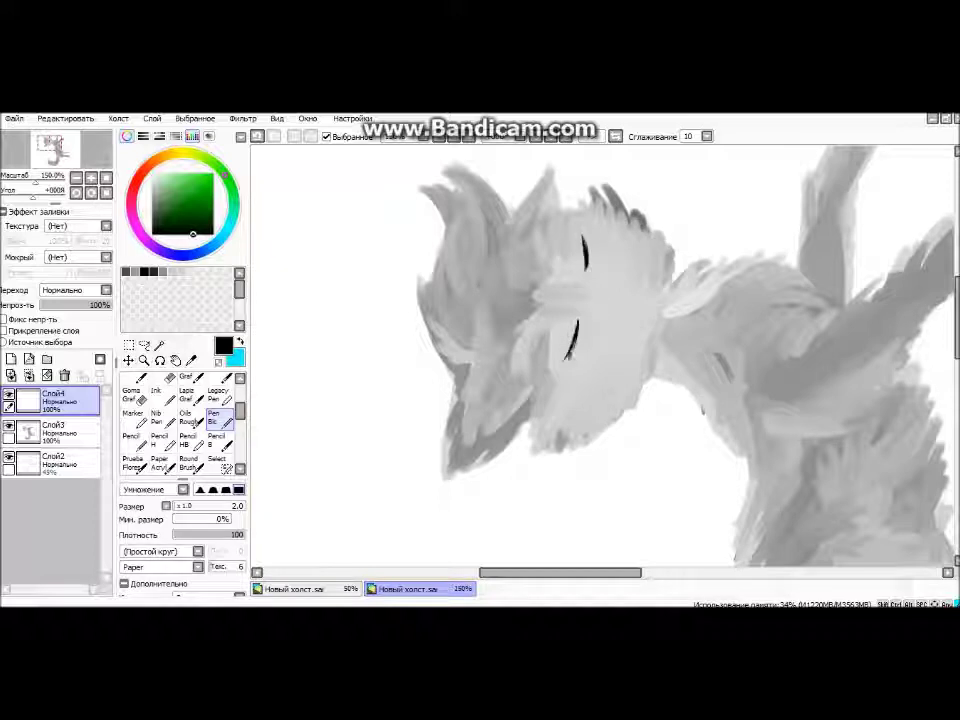
left_click_drag(625, 290, 635, 305)
key("minus")
key("Delete")
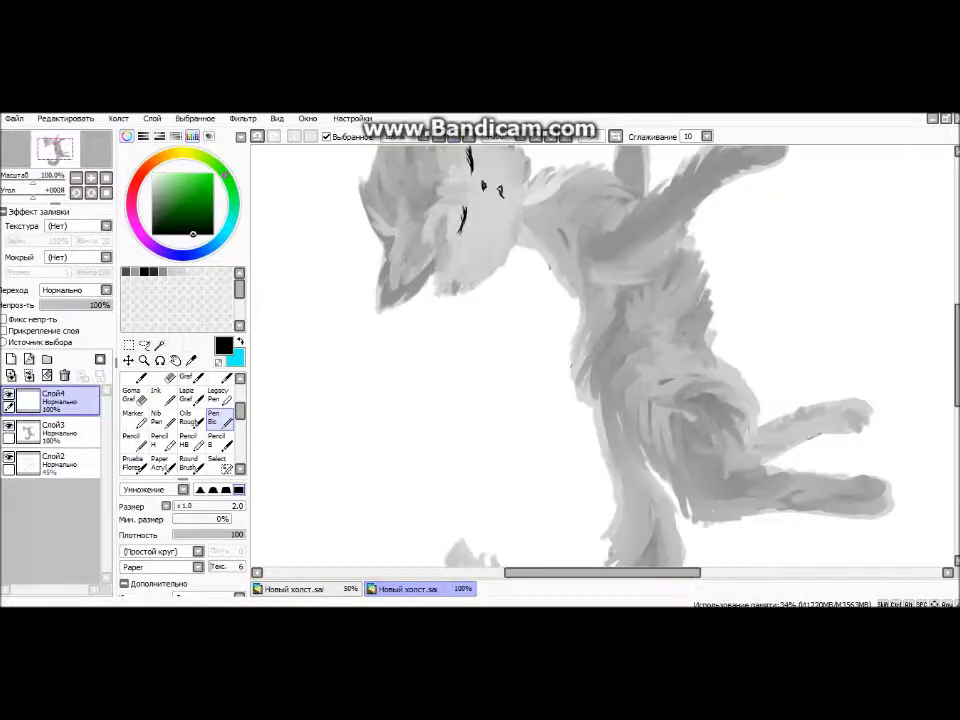
Brush light gray fur strokes over the cat's face and upper body
key("Home")
scroll(175, 420, "up", 3)
key("b")
left_click_drag(445, 265, 456, 283)
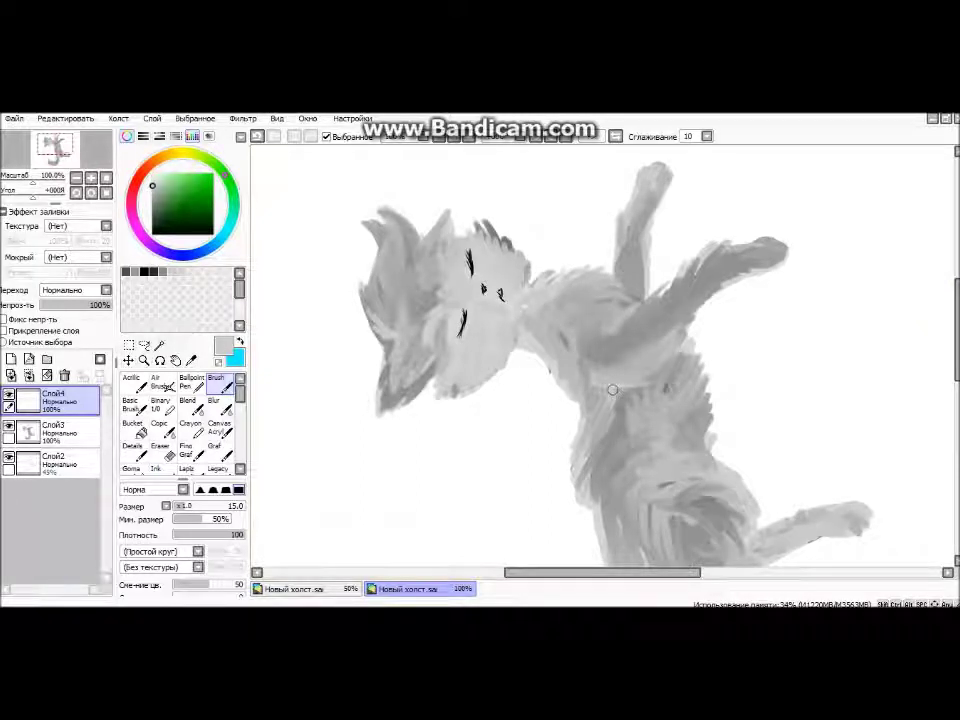
Shade the cheek, torso and hind legs in medium gray with the Ballpoint Pen on layer Слой4
left_click(457, 284, "alt")
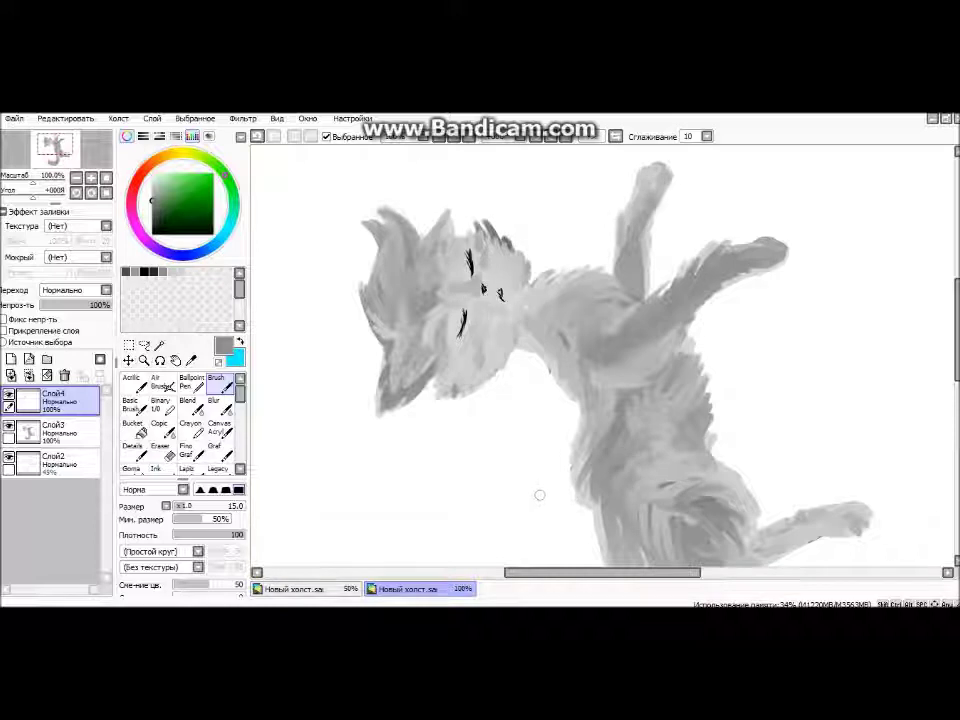
left_click(191, 383)
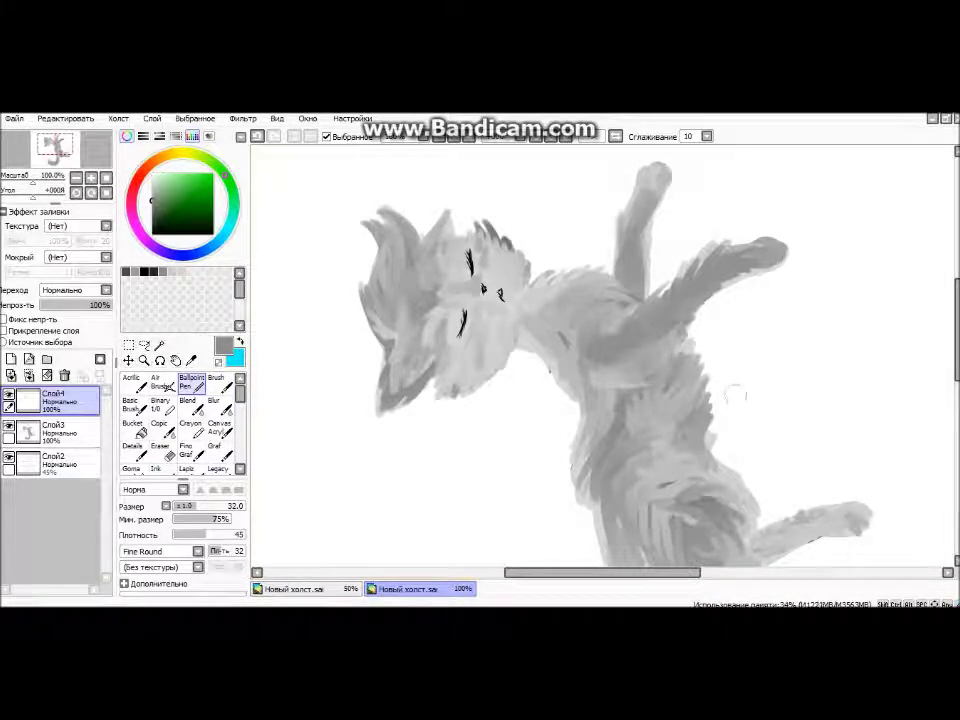
mouse_move(697, 440)
left_mouse_down()
mouse_move(500, 320)
mouse_move(454, 372)
mouse_move(478, 236)
mouse_move(385, 238)
mouse_move(407, 373)
mouse_move(617, 417)
mouse_move(687, 373)
mouse_move(690, 307)
mouse_move(723, 264)
mouse_move(639, 308)
mouse_move(598, 291)
mouse_move(566, 360)
left_mouse_up()
scroll(566, 360, "down", 5)
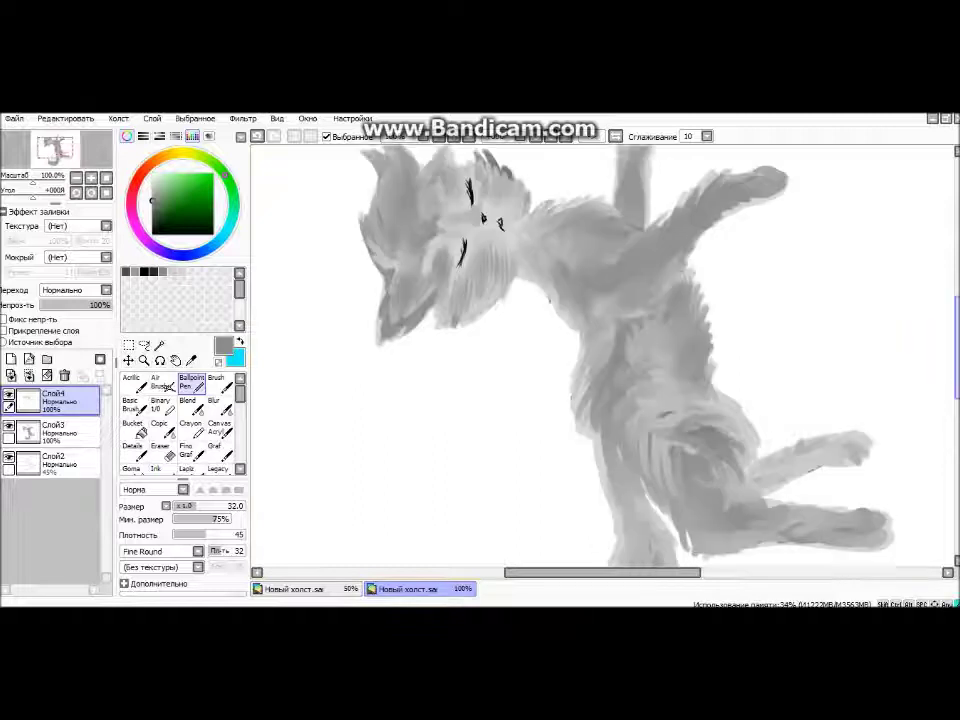
left_click_drag(777, 347, 826, 324)
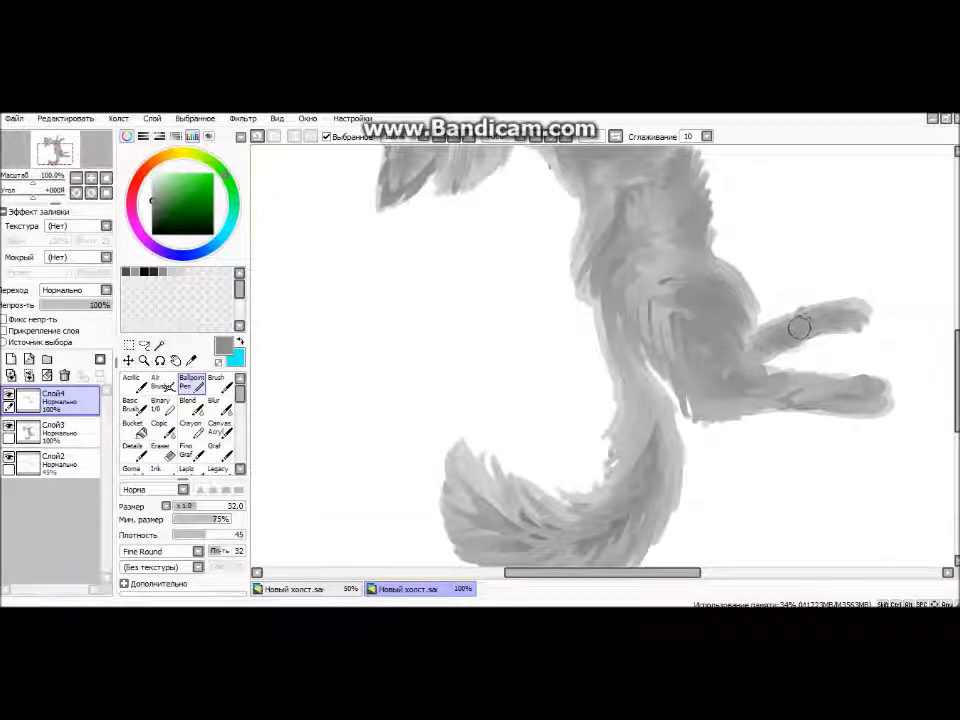
Try to trim the edges of the lower hind leg on layer Слой3 with the eraser reduced to size 28
left_click(160, 446)
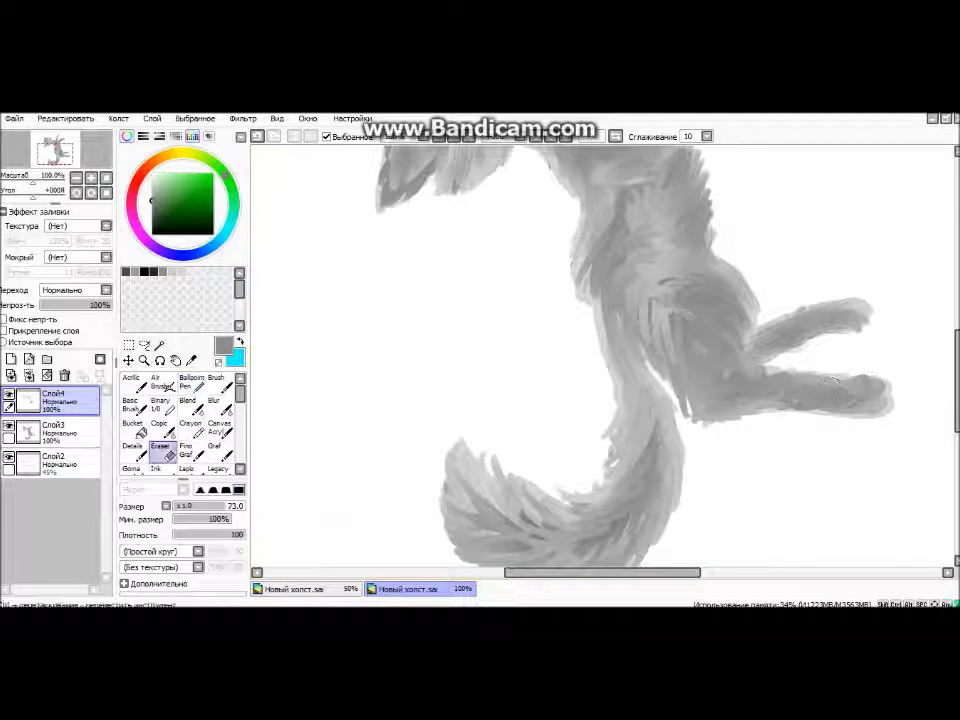
left_click(58, 462)
left_click(55, 428)
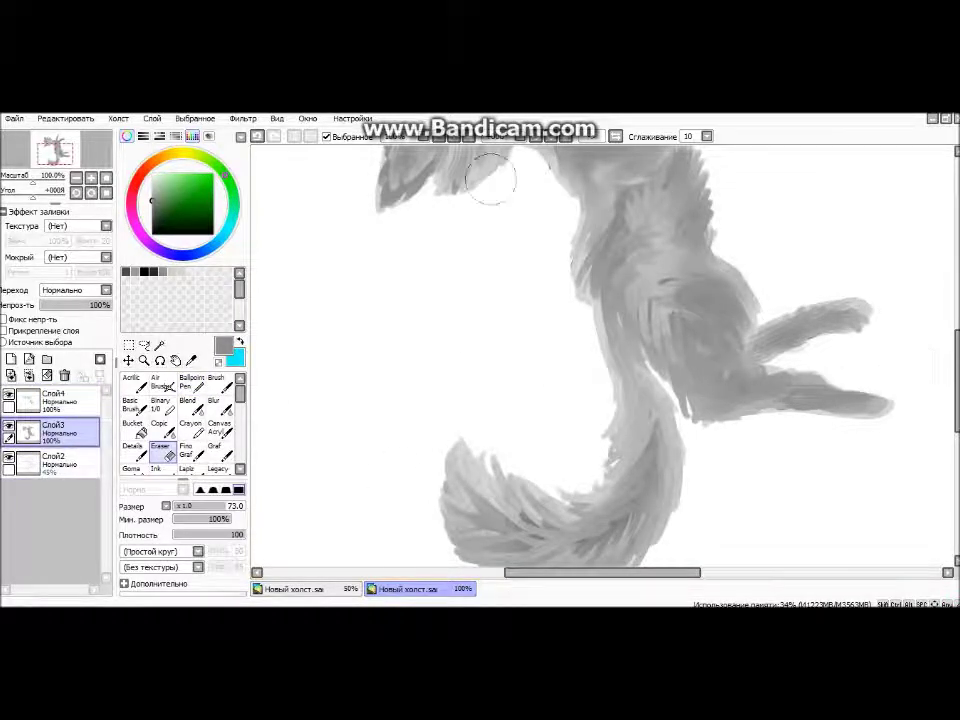
key("bracketleft")
key("bracketleft")
key("bracketleft")
key("bracketleft")
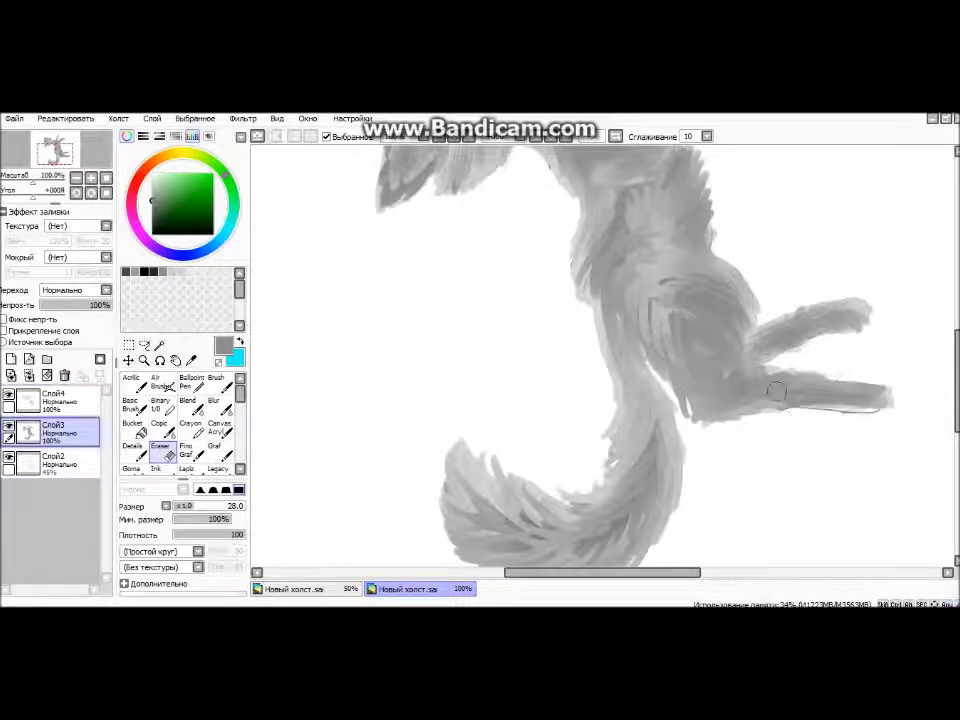
Shade the belly, thigh, tail and lower hind leg in medium gray with the Ballpoint Pen on layer Слой3
key("n")
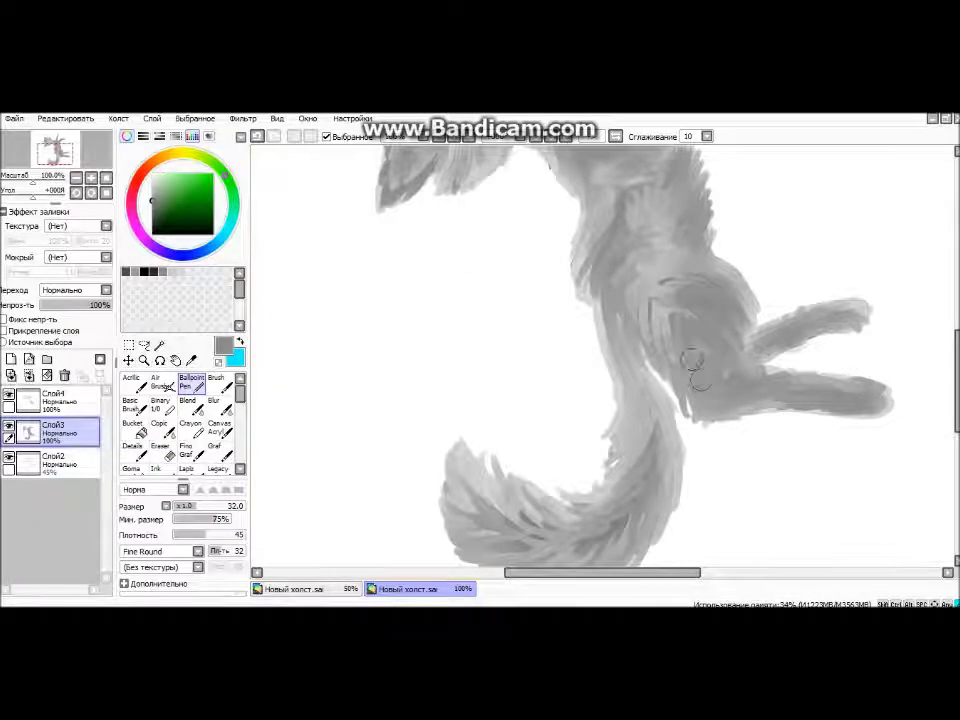
mouse_move(735, 312)
left_mouse_down()
mouse_move(664, 242)
mouse_move(654, 281)
mouse_move(598, 195)
mouse_move(666, 476)
mouse_move(591, 525)
mouse_move(557, 519)
mouse_move(615, 403)
left_mouse_up()
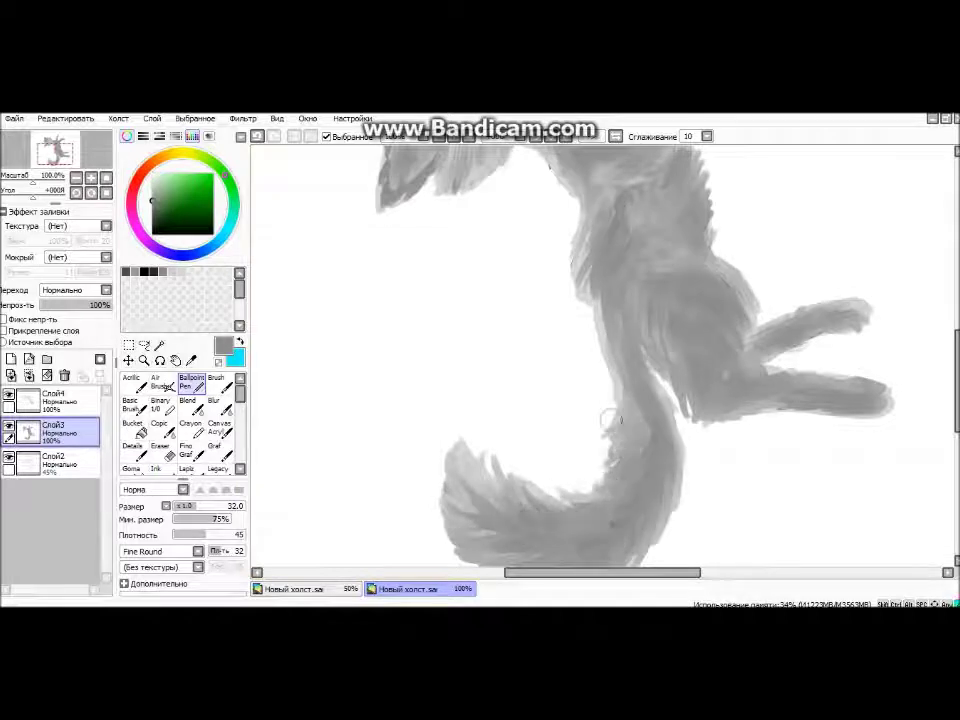
left_click_drag(873, 402, 720, 395)
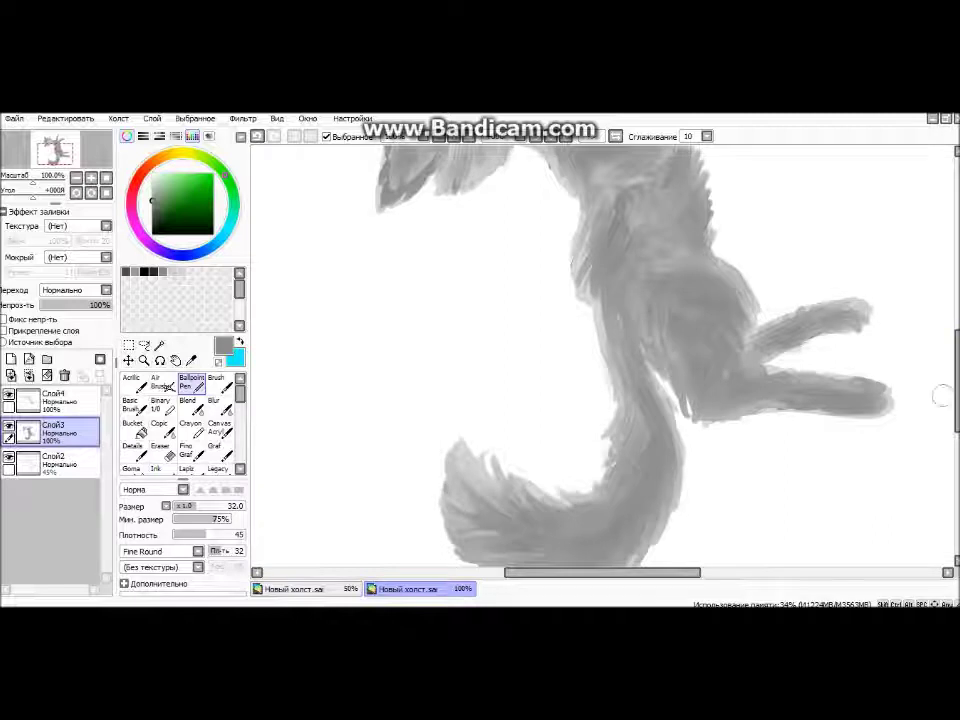
Fill the background layer beneath the cat with light blue
scroll(600, 360, "down", 4)
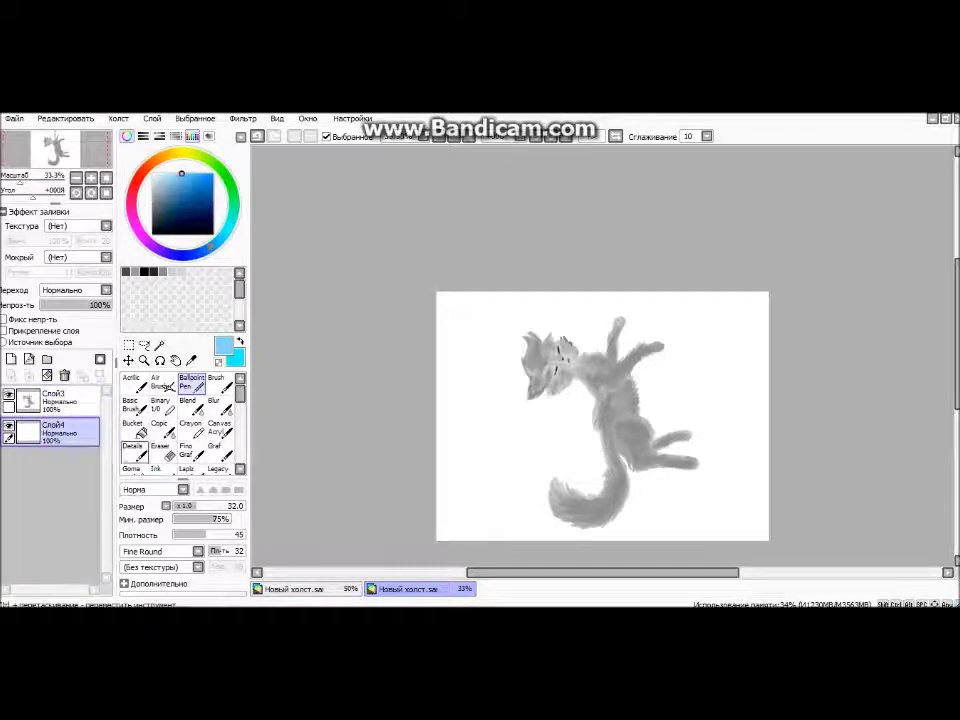
left_click(133, 428)
left_click(470, 320)
Soften the cat's outline on layer Слой3 with the Blur brush
left_click(55, 400)
left_click(214, 404)
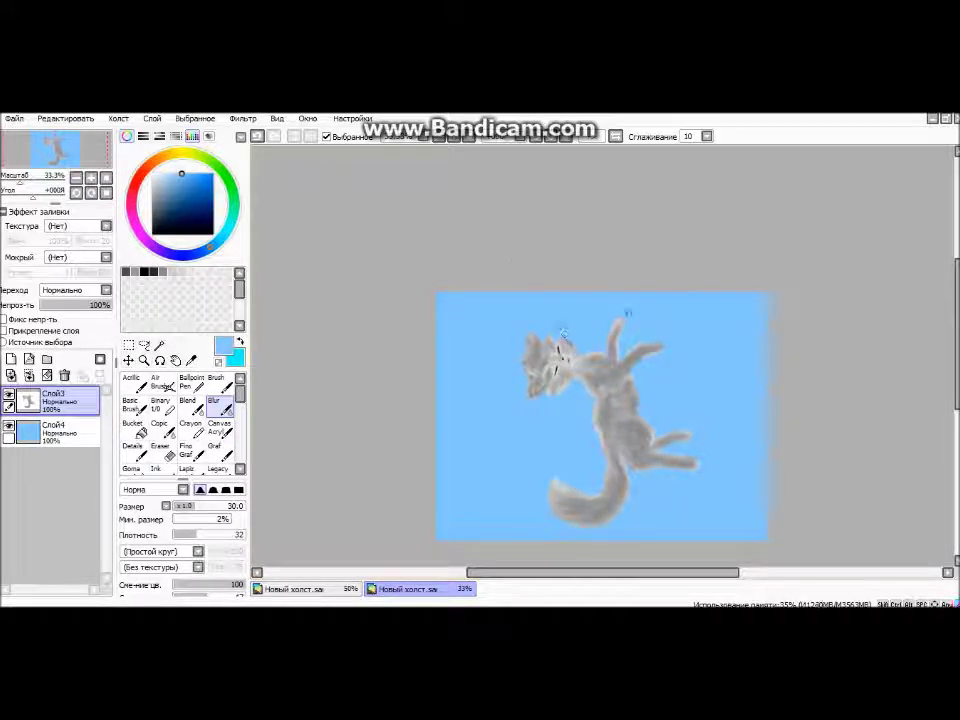
Add a new layer above the cat and color its mouth red on layer Слой3 with the Fino Graf brush
left_click(10, 359)
left_click(133, 405)
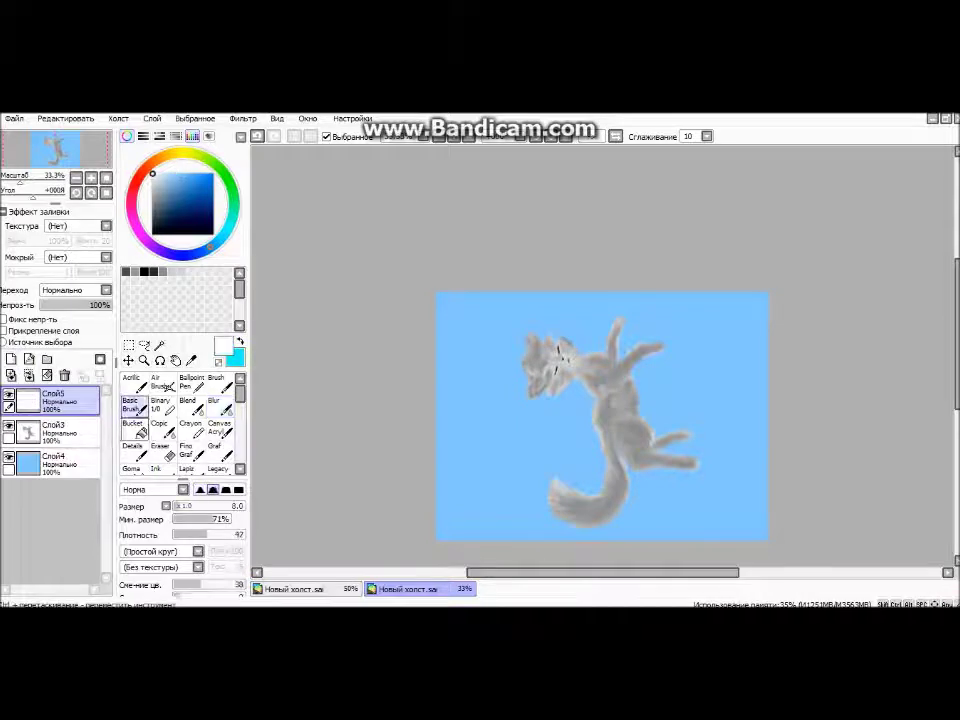
scroll(600, 355, "up", 4)
left_click(232, 185)
left_click(55, 430)
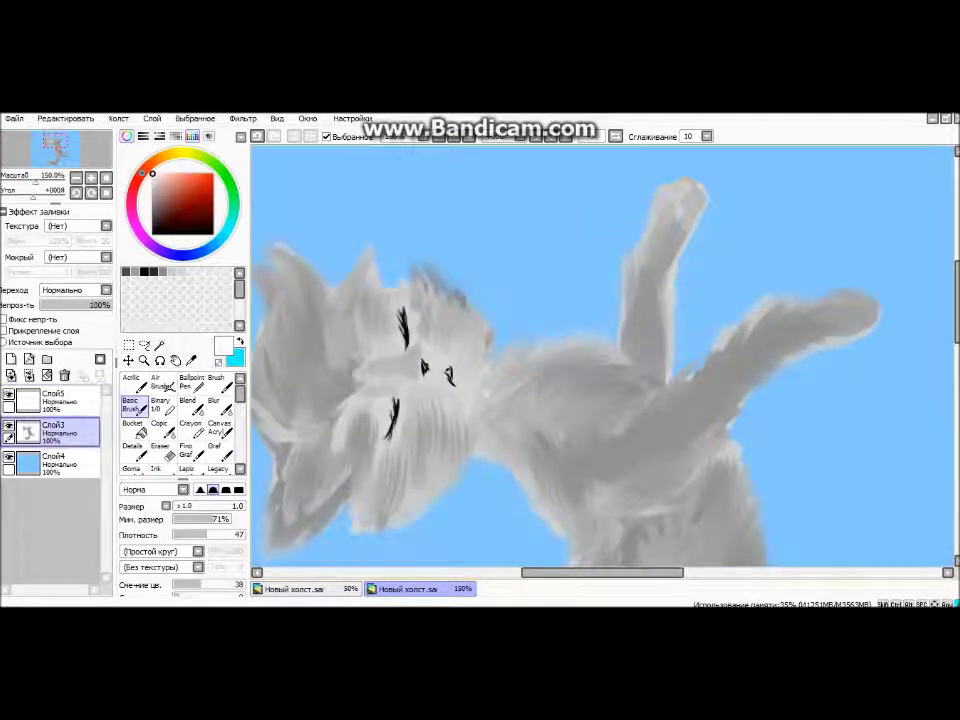
left_click(185, 449)
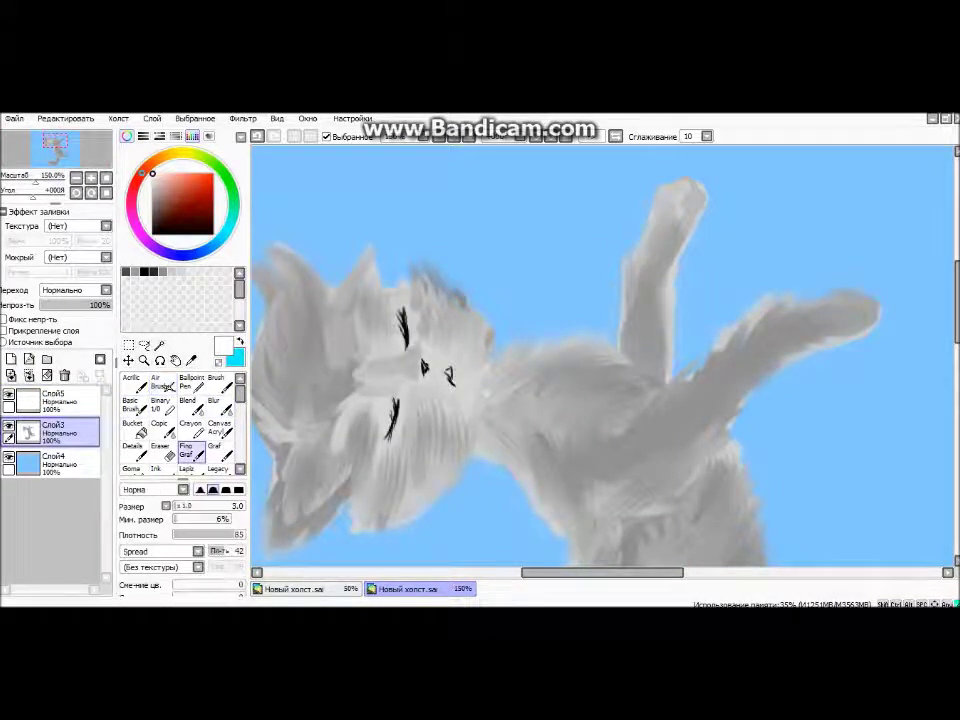
Draw and fill white bubbles of various sizes beside the cat's face on layer Слой5 with the Fino Graf brush
left_click(152, 175)
left_click(55, 400)
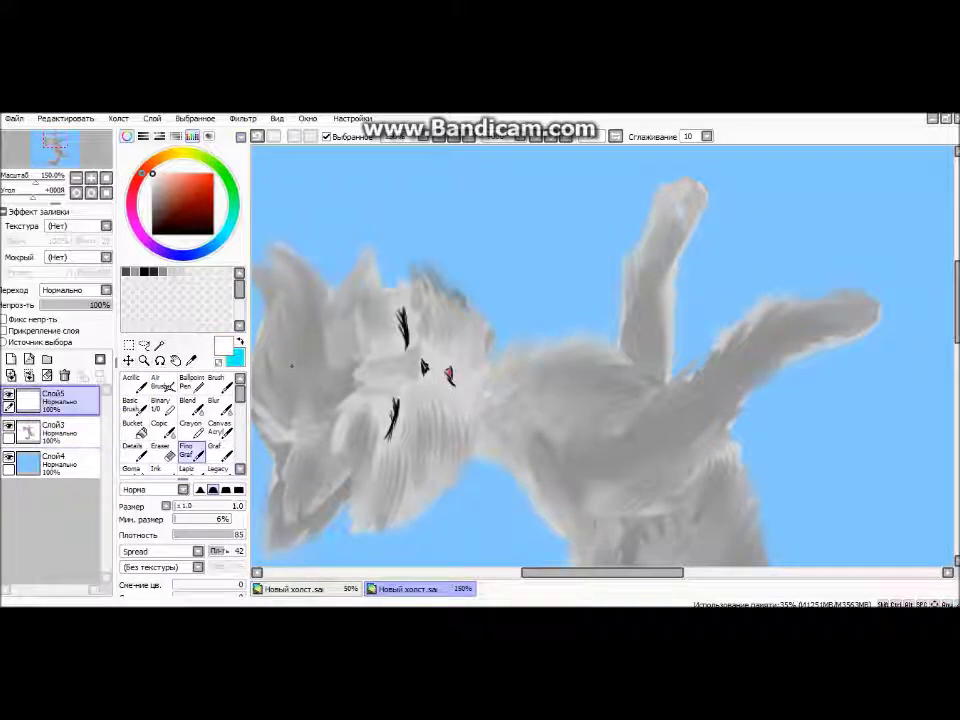
left_click_drag(460, 220, 489, 268)
left_click_drag(424, 274, 425, 275)
left_click_drag(494, 298, 495, 299)
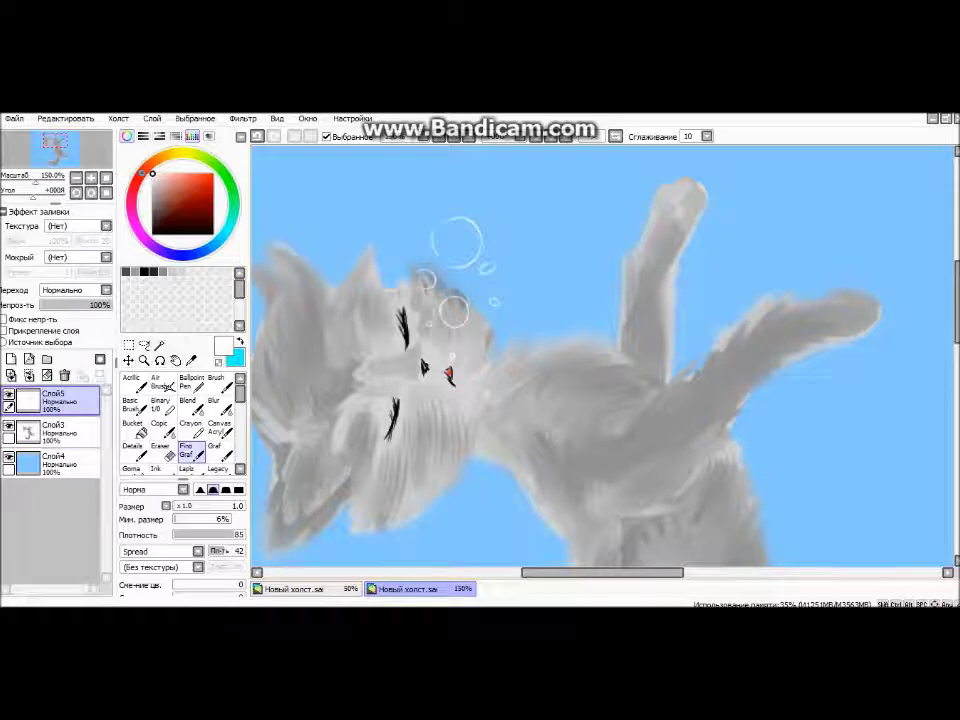
left_click_drag(466, 220, 458, 264)
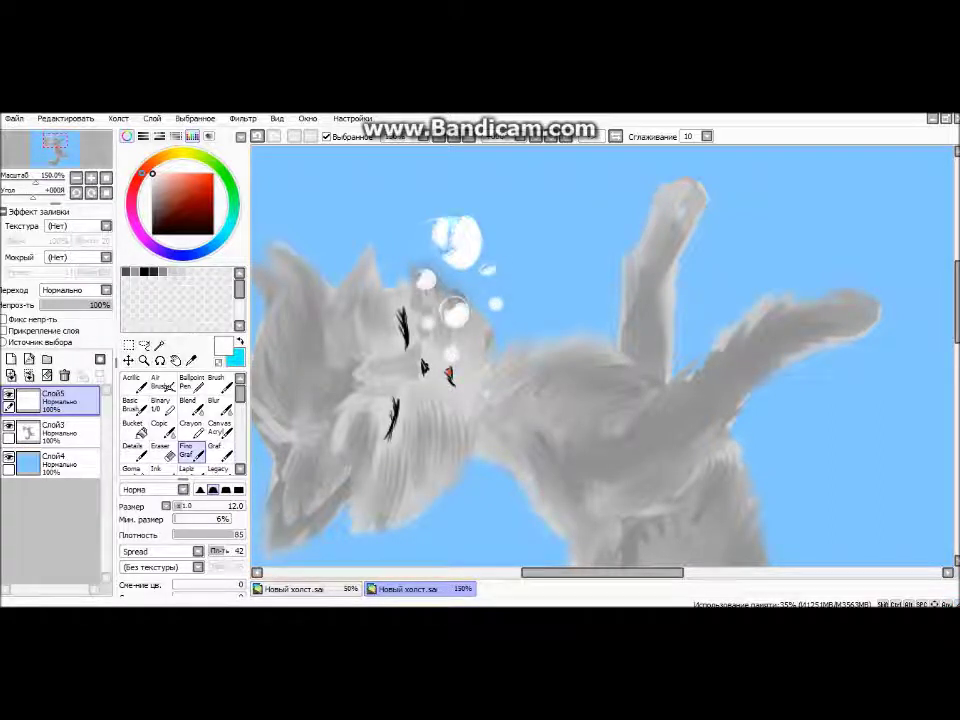
Soften the large bubble with the Blur brush and lower layer Слой5's opacity to about 50%
left_click(213, 400)
left_click_drag(450, 232, 462, 250)
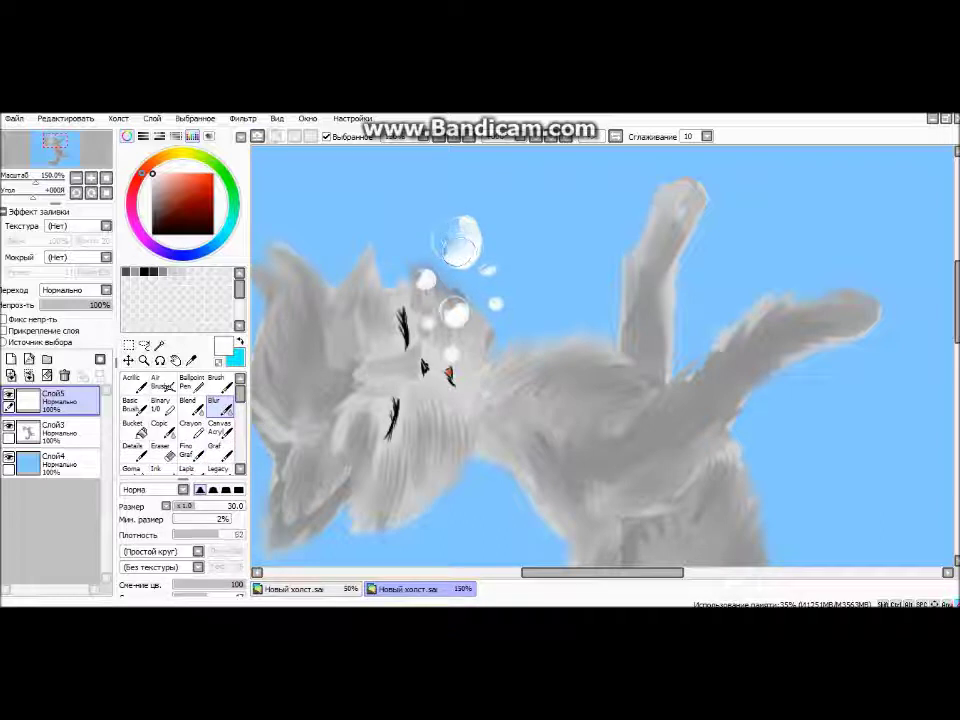
left_click(76, 305)
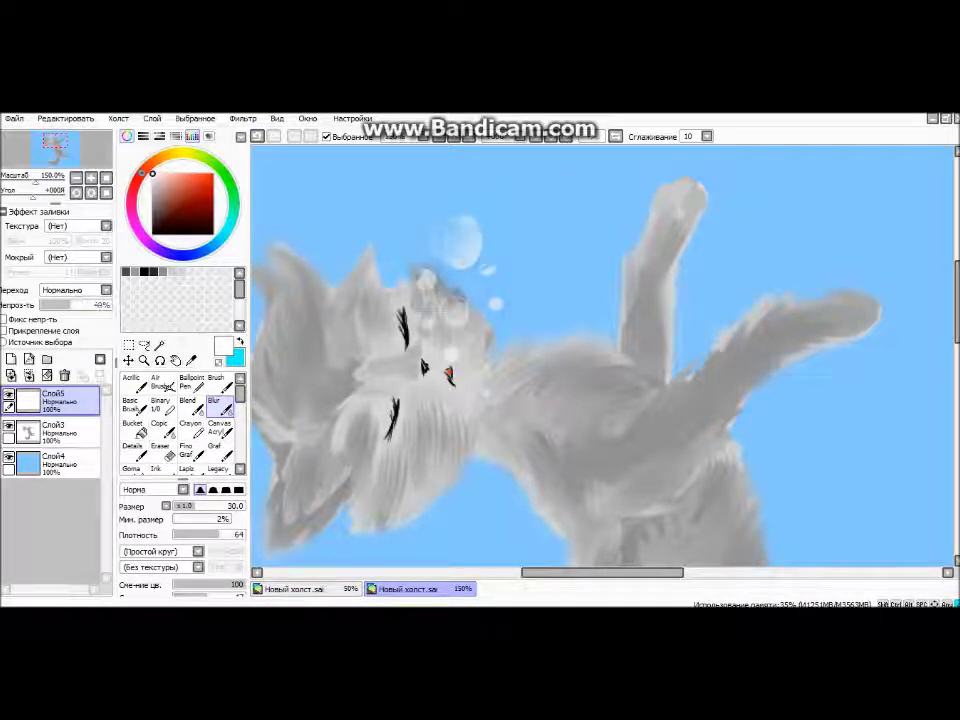
Lock layer Слой5's transparency, tint the bubbles by the face pale yellow with the Details brush, and set the layer's opacity to 79%
key("b")
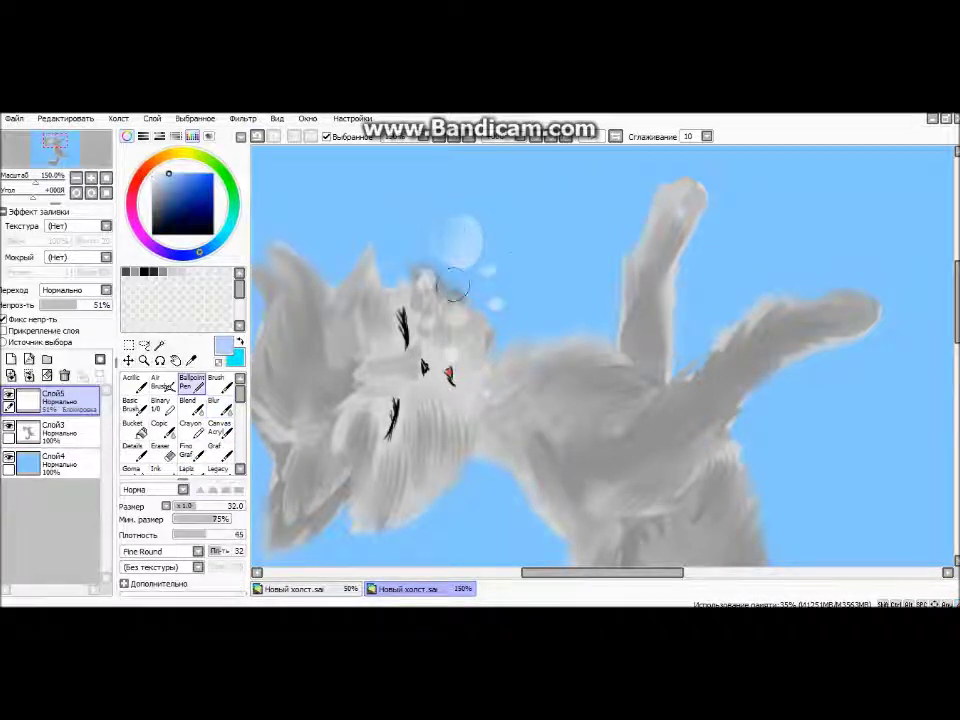
left_click(134, 449)
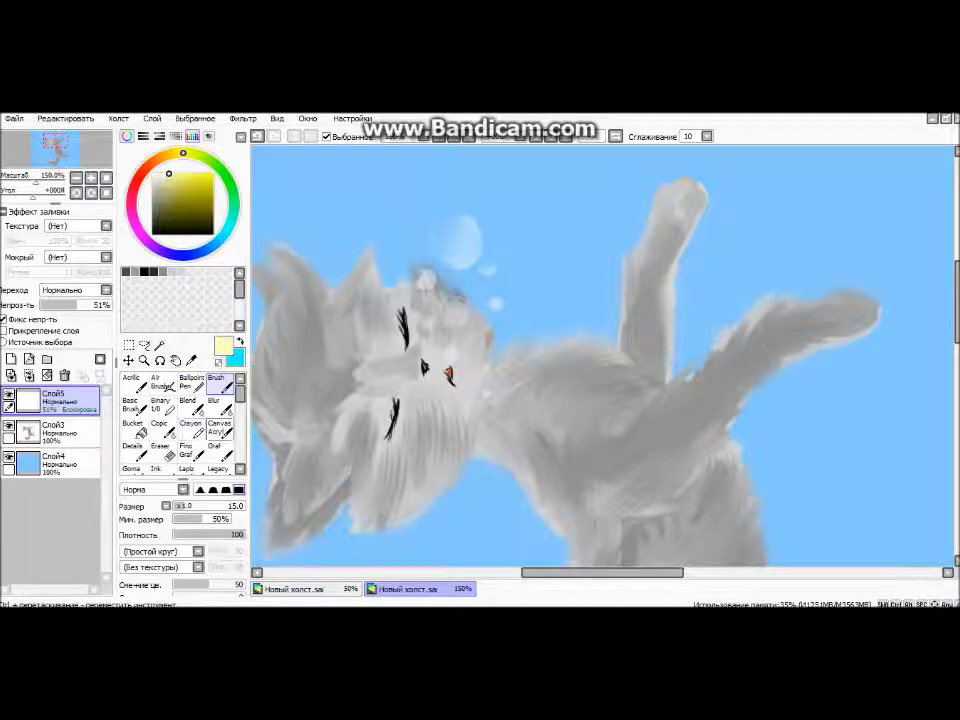
mouse_move(415, 262)
left_mouse_down()
mouse_move(458, 292)
mouse_move(427, 325)
left_mouse_up()
mouse_move(450, 377)
left_mouse_down()
mouse_move(443, 405)
mouse_move(435, 392)
left_mouse_up()
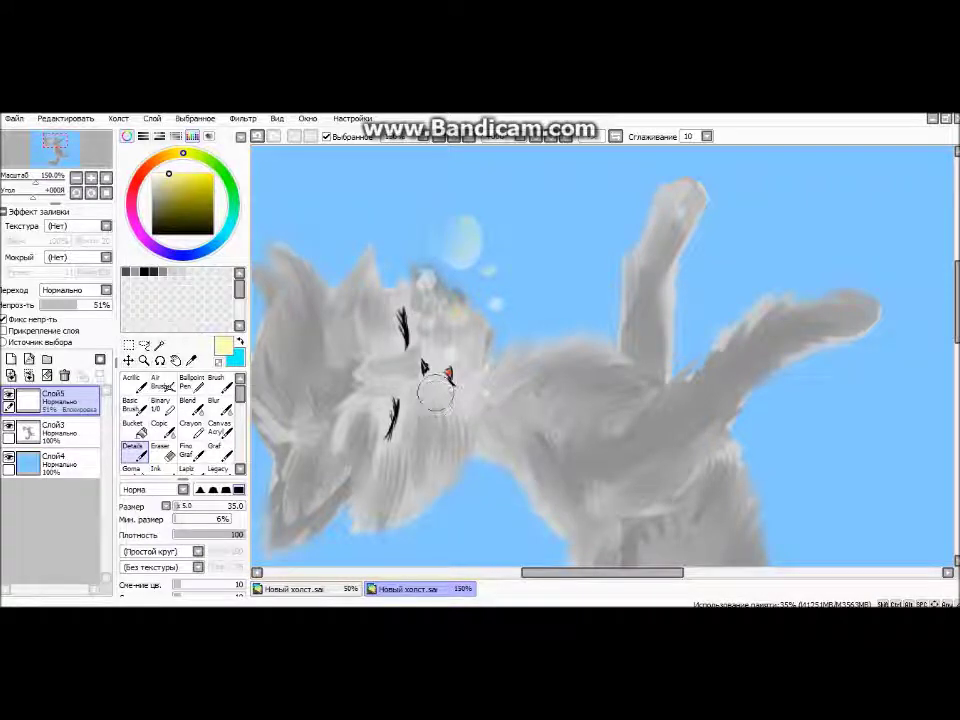
key("ctrl+minus")
key("ctrl+minus")
key("ctrl+minus")
key("ctrl+minus")
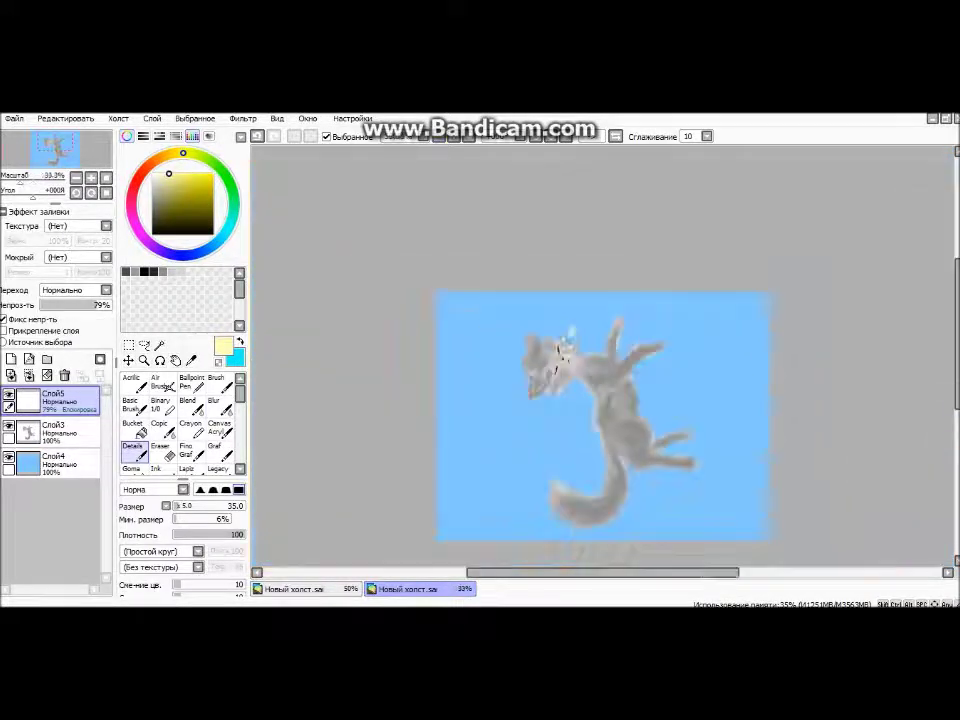
Airbrush soft pale lavender and white clouds across background layer Слой4 with brush size 280
left_click(55, 460)
left_click(160, 382)
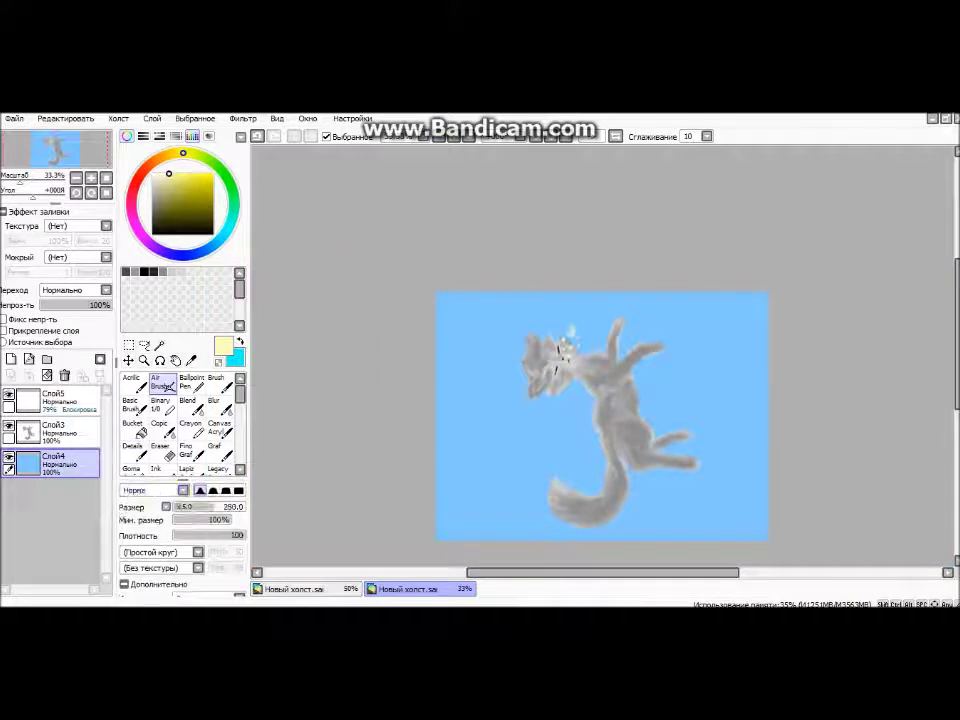
left_click(199, 252)
left_click(160, 174)
left_click_drag(450, 312, 580, 315)
left_click_drag(745, 330, 706, 389)
mouse_move(613, 513)
left_mouse_down()
mouse_move(660, 396)
mouse_move(553, 407)
mouse_move(656, 462)
left_mouse_up()
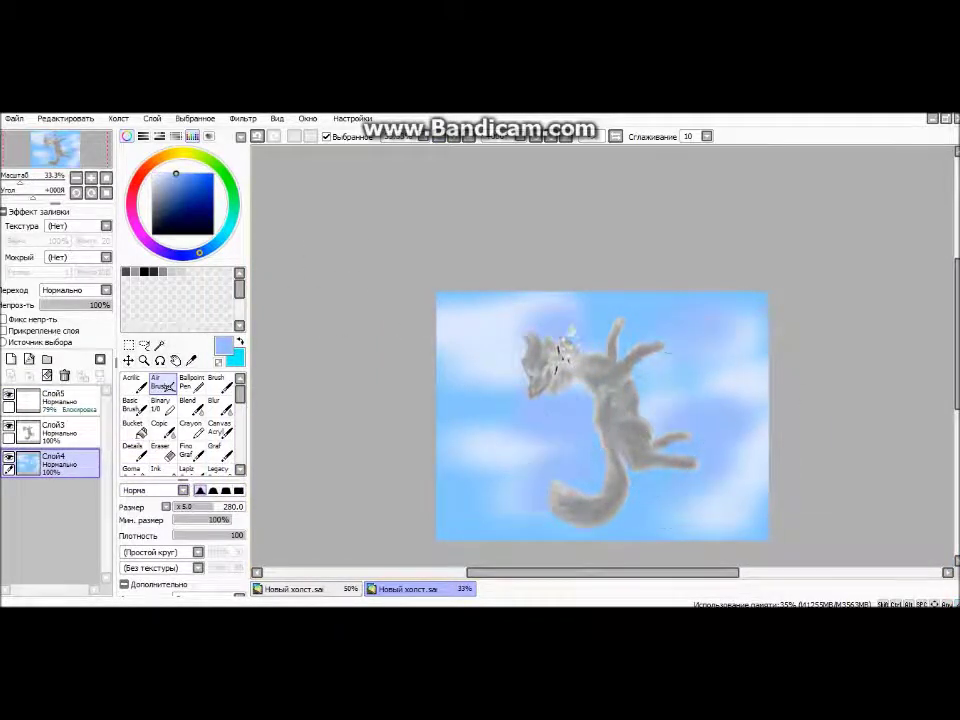
Airbrush light cyan patches on background layer Слой4 and streak it with thin near-white wisps using the Graf brush at size 45
left_click(224, 233)
left_click(211, 535)
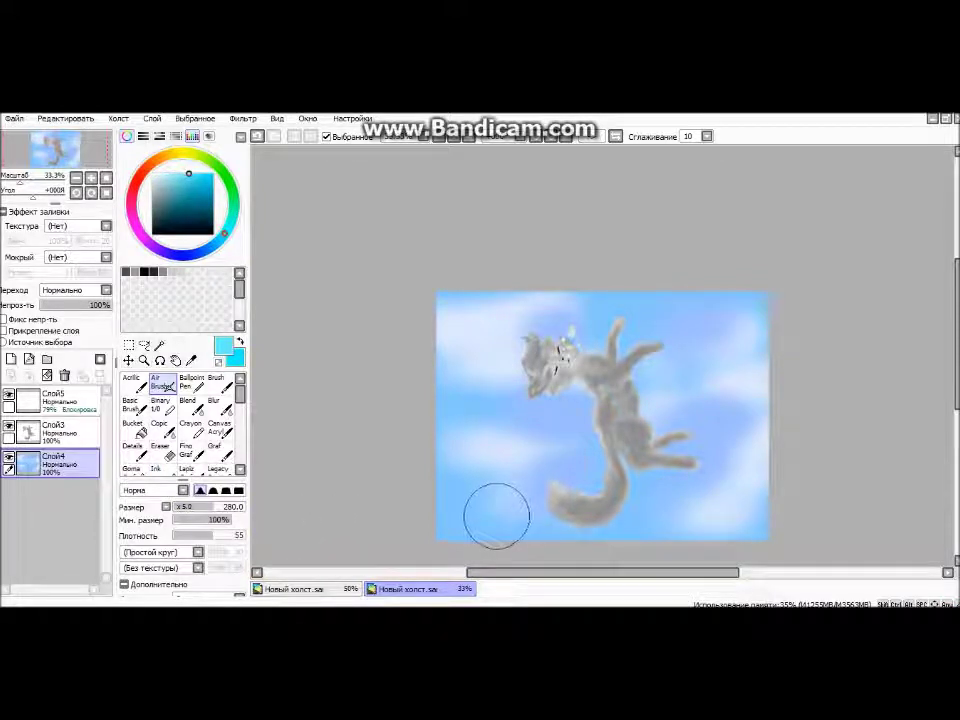
mouse_move(497, 514)
left_mouse_down()
mouse_move(593, 410)
mouse_move(574, 423)
mouse_move(598, 512)
left_mouse_up()
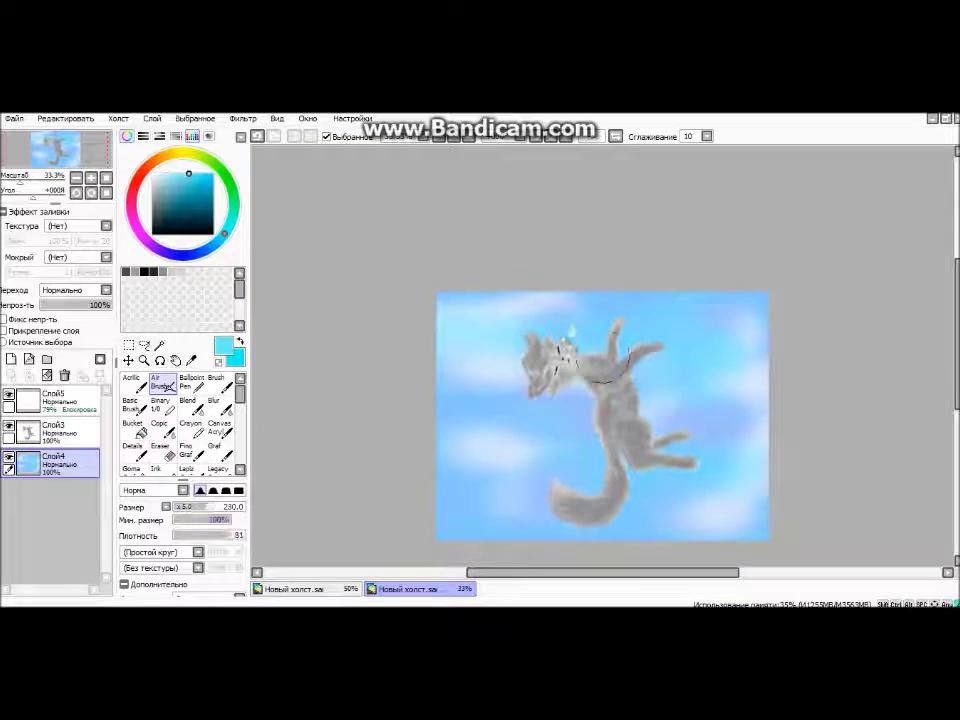
left_click(218, 451)
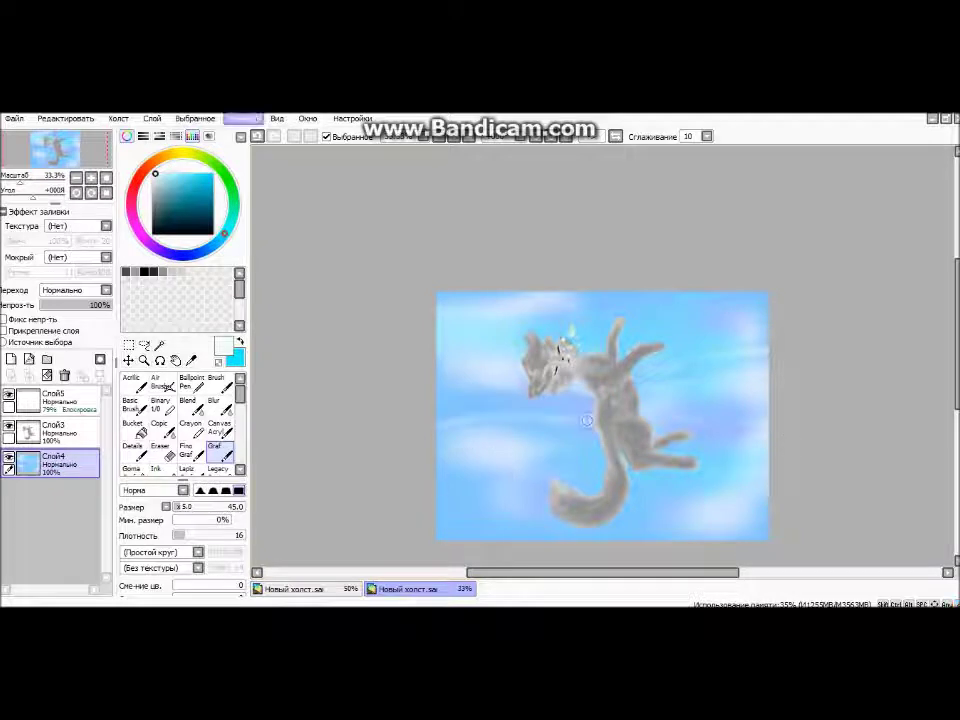
Shift the hue of background layer Слой4 toward violet-blue with the hue and saturation filter
left_click(242, 118)
left_click(285, 134)
left_click_drag(507, 424, 524, 425)
key("Return")
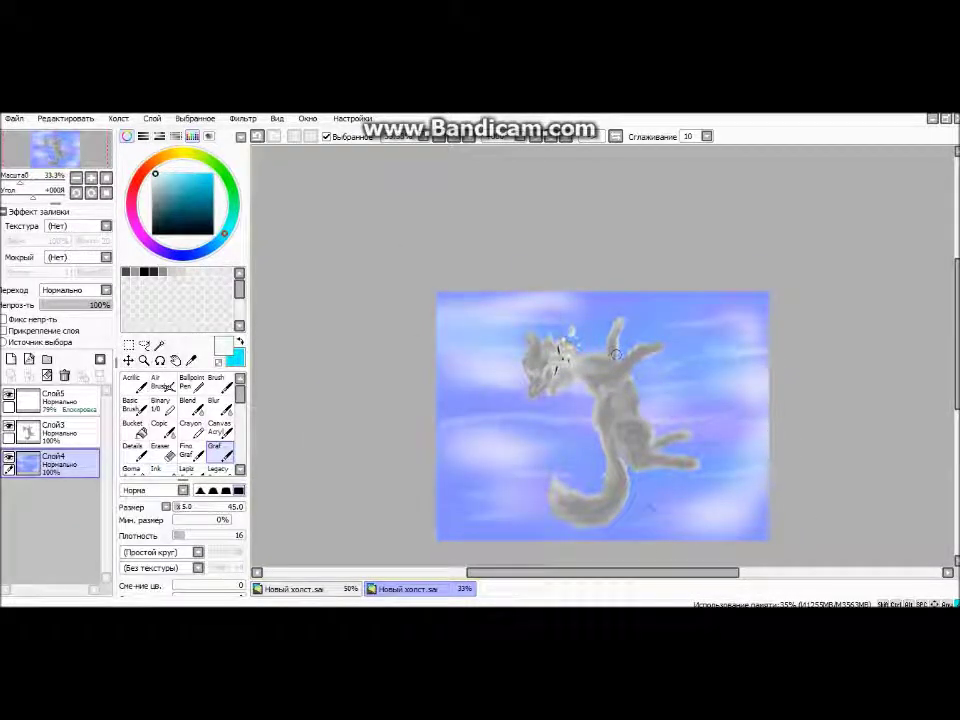
Outline white bubbles at the cat's hind paws on unlocked layer Слой5 with the Binary pen at size 1
left_click(50, 400)
left_click(188, 404)
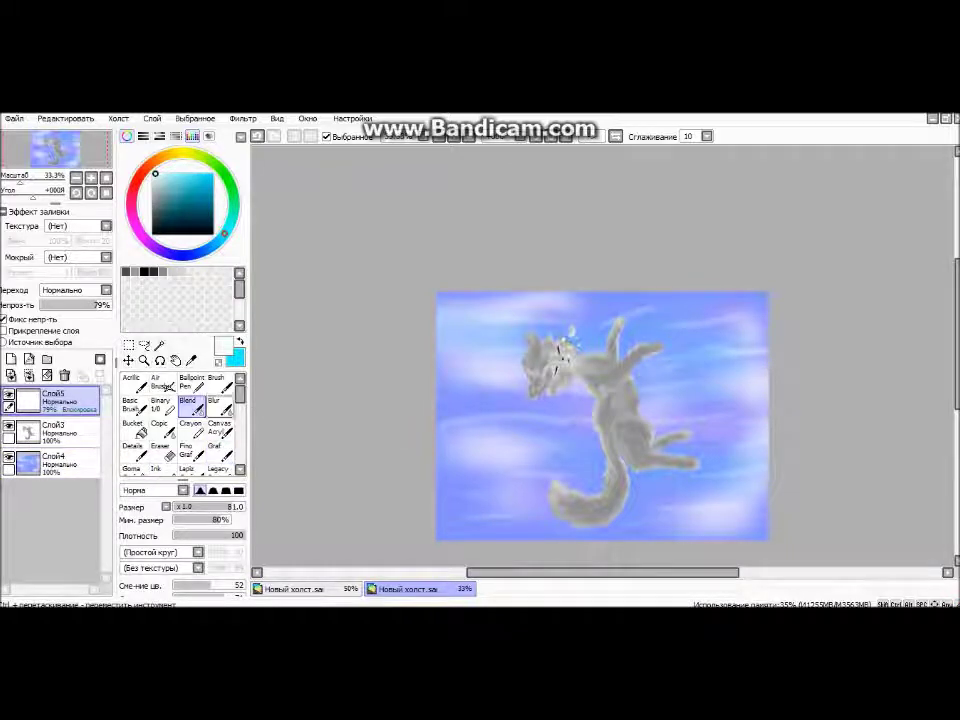
left_click(160, 404)
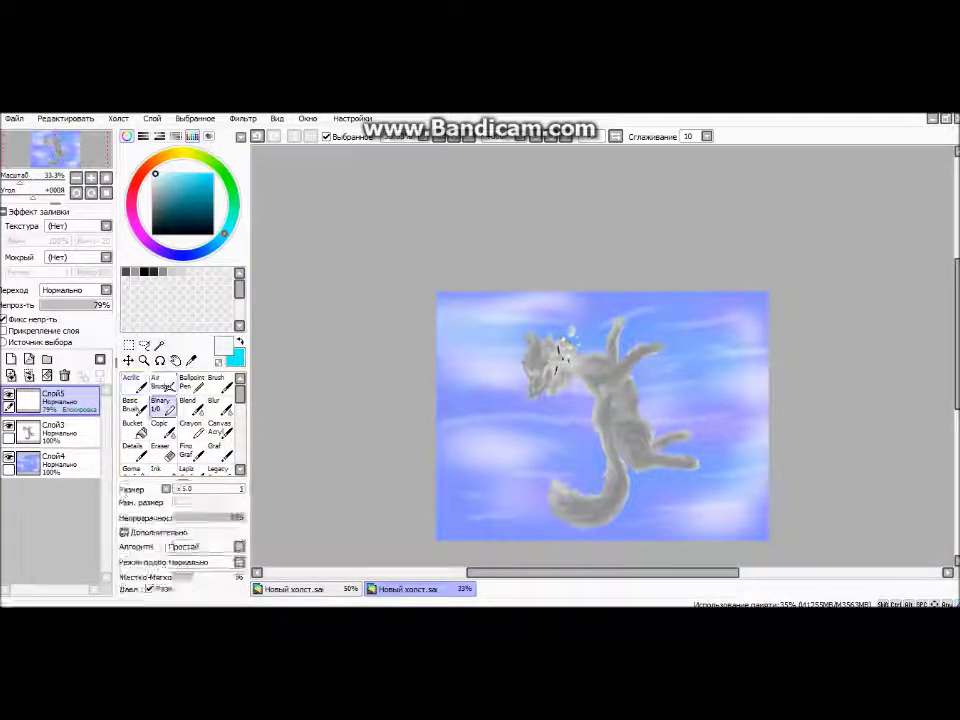
scroll(600, 380, "up", 5)
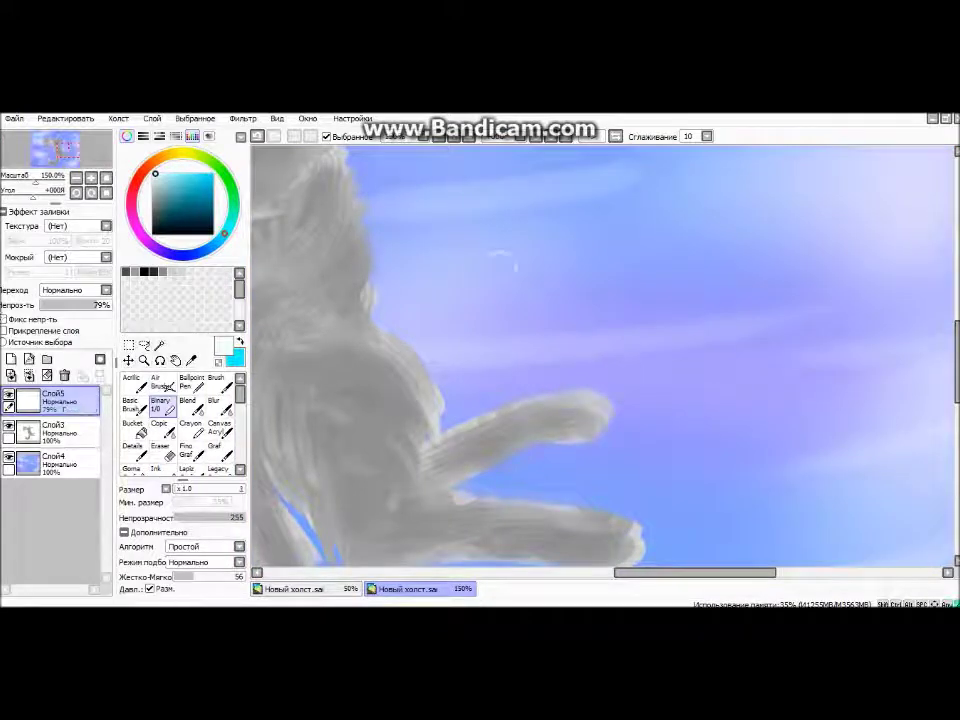
left_click_drag(573, 432, 574, 231)
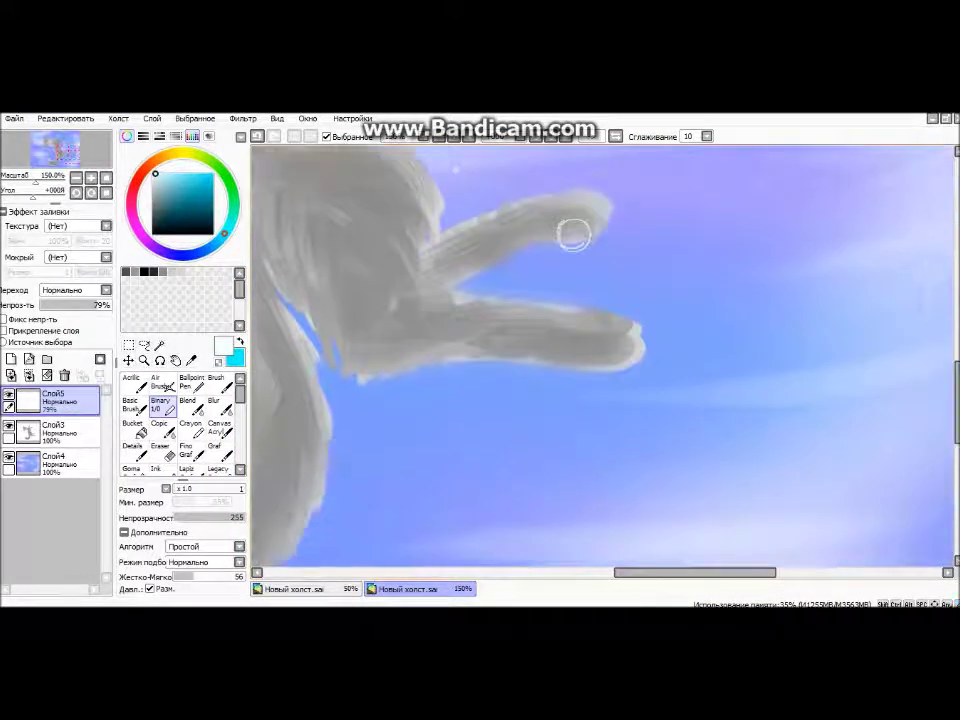
left_click_drag(617, 334, 934, 332)
Outline small and large white bubbles around the tip and inner curve of the cat's tail with the Binary pen
left_click_drag(404, 334, 406, 336)
left_click_drag(376, 360, 378, 361)
left_click_drag(419, 384, 421, 385)
left_click_drag(352, 409, 354, 410)
left_click_drag(464, 456, 466, 457)
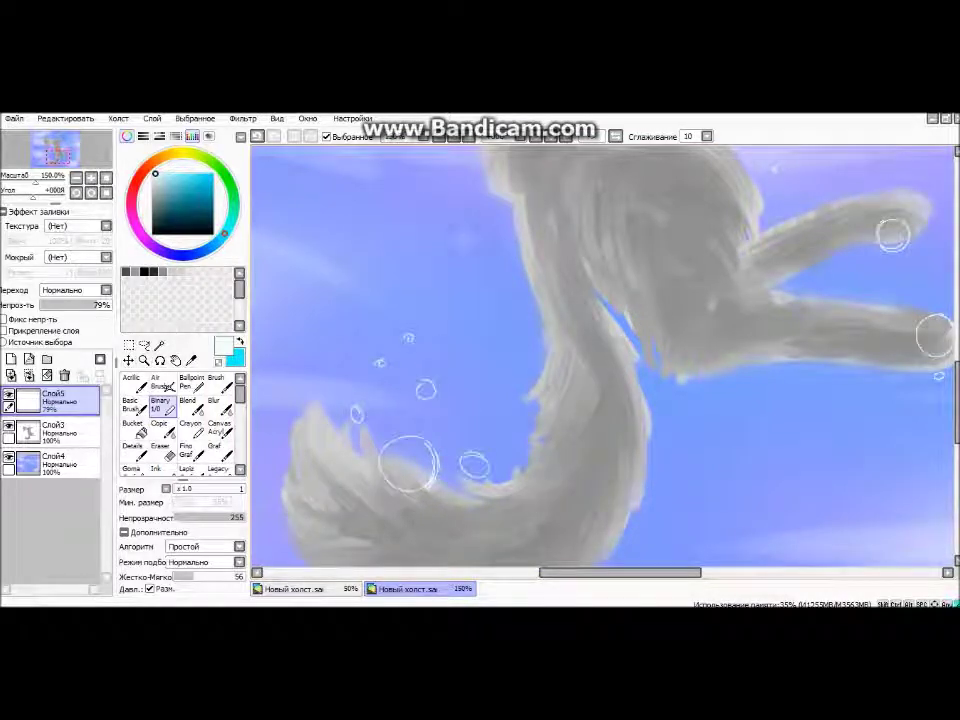
Outline more white bubbles around the cat's thigh, belly, front legs and neck with the Binary pen
left_click_drag(492, 194, 494, 196)
left_click_drag(466, 237, 468, 239)
left_click_drag(640, 186, 642, 188)
scroll(600, 355, "up", 5)
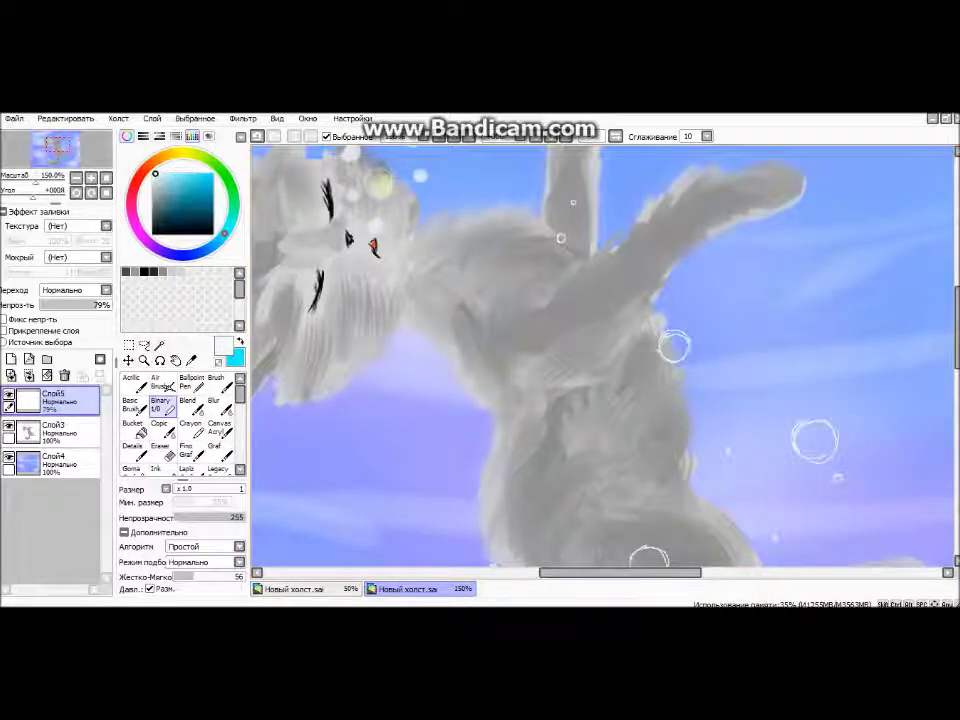
scroll(600, 355, "left", 3)
left_click_drag(554, 265, 557, 268)
left_click_drag(509, 289, 511, 291)
left_click_drag(508, 312, 510, 314)
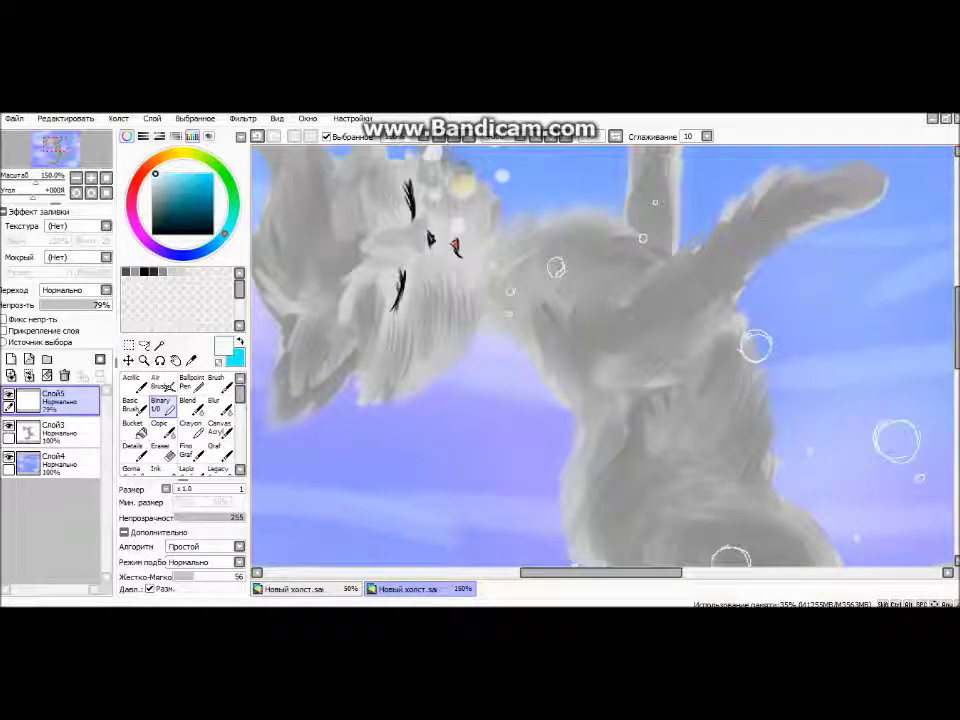
Fill the outlined bubbles with soft white on layer Слой5 using the Air Brush at size 15, adding pale yellow tints
key("ctrl+minus")
key("ctrl+minus")
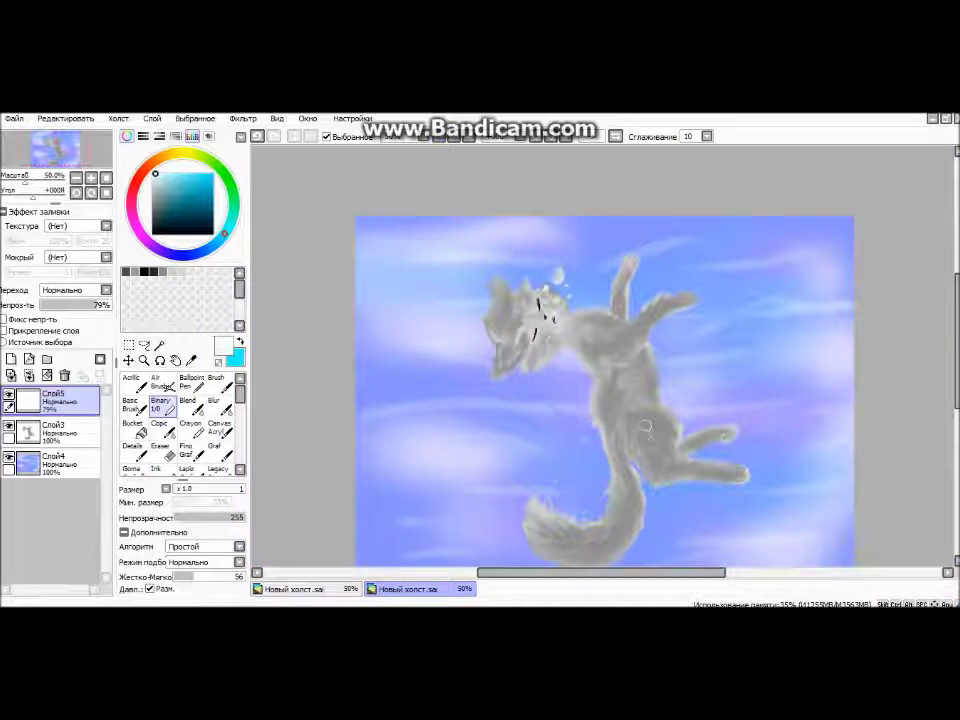
left_click(162, 382)
left_click(700, 384)
left_click(651, 352)
left_click(557, 355)
left_click(743, 473)
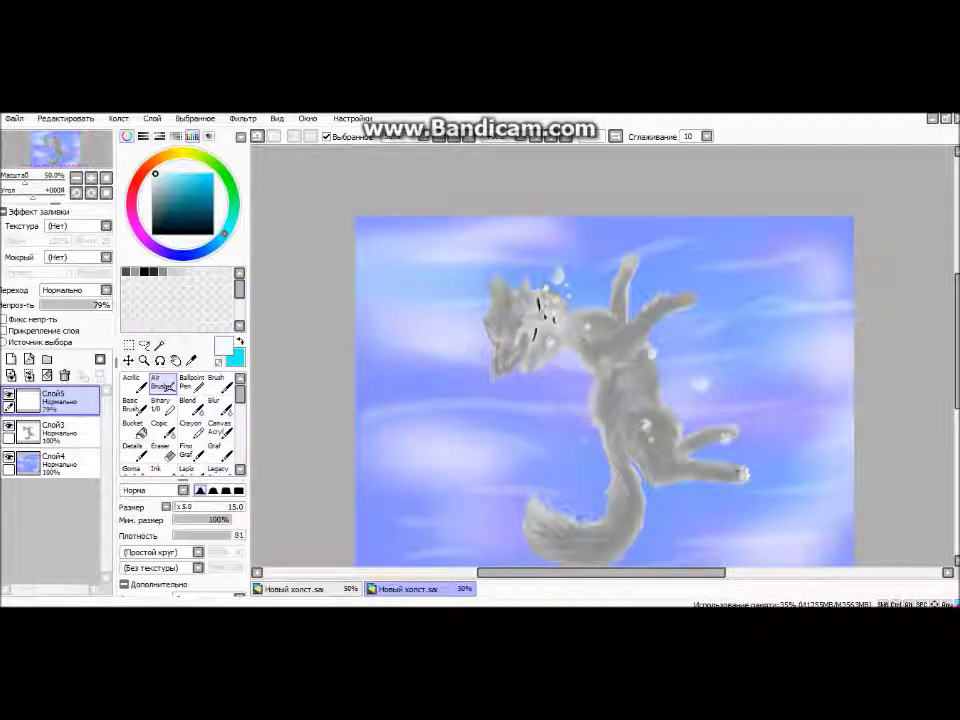
left_click(740, 472, "alt")
left_click(648, 352)
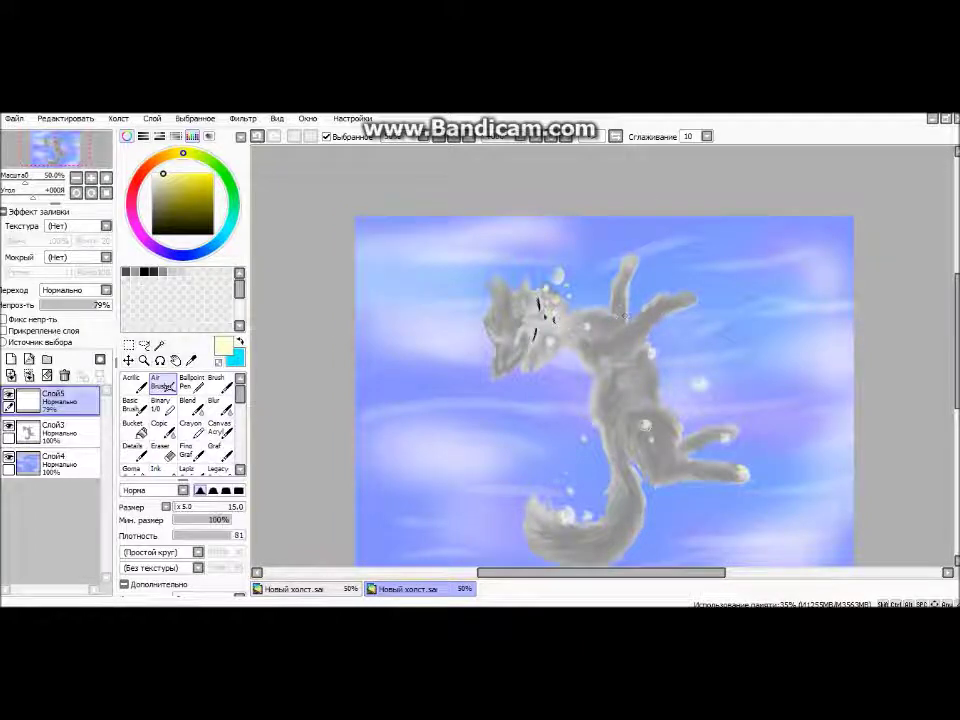
Add layer Слой6 above the cat and airbrush broad dark blue shading across the picture at size 180 and 30% layer opacity
left_click(55, 462)
left_click(10, 359)
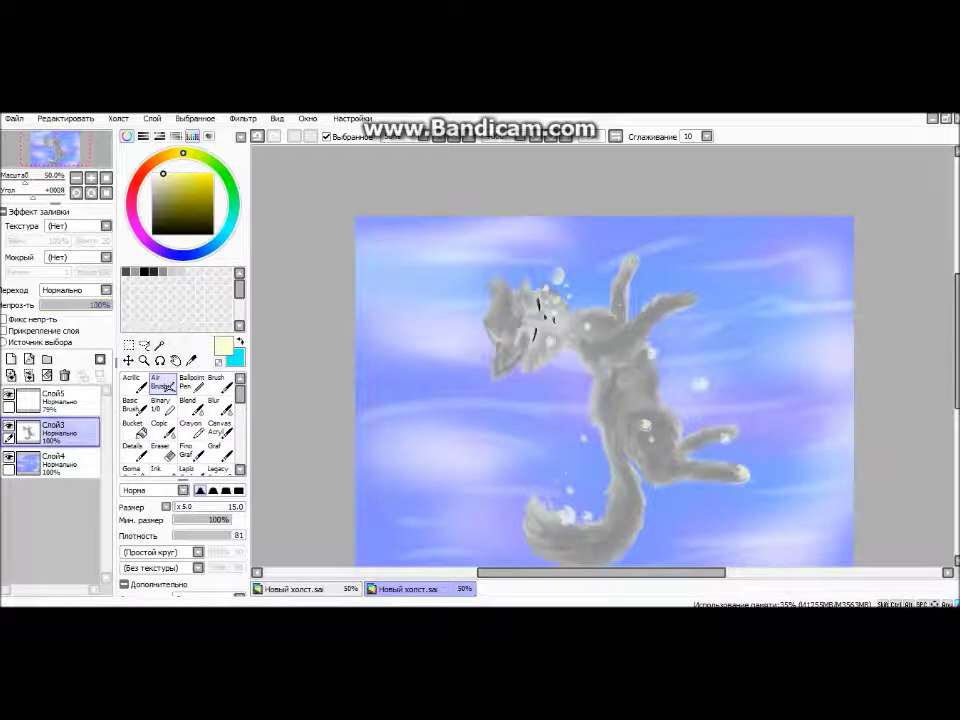
left_click(357, 346, "alt")
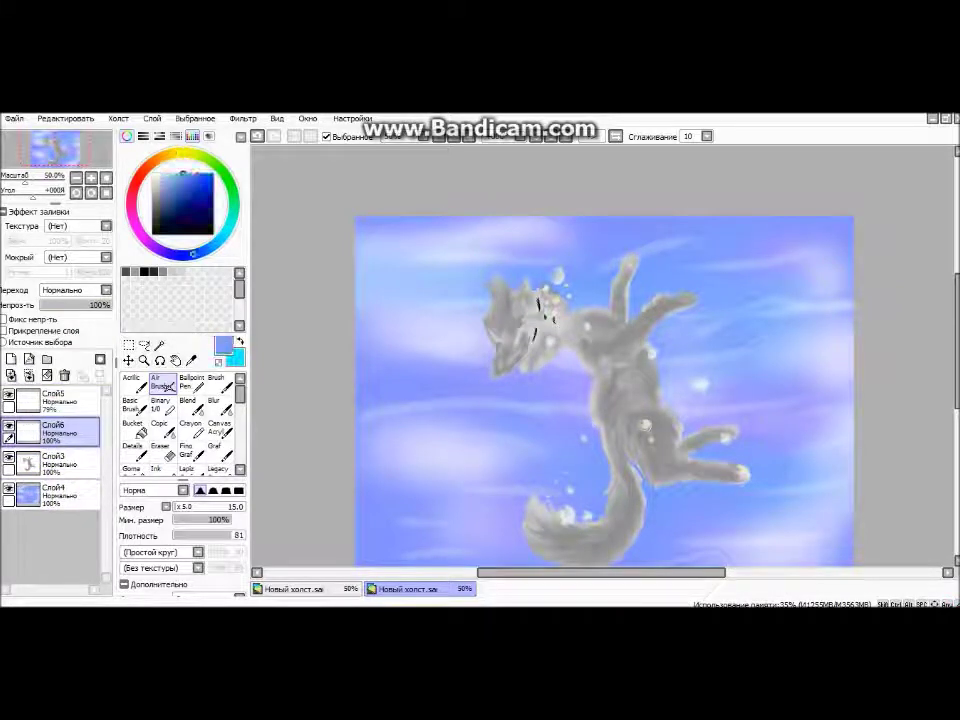
left_click_drag(615, 385, 645, 425)
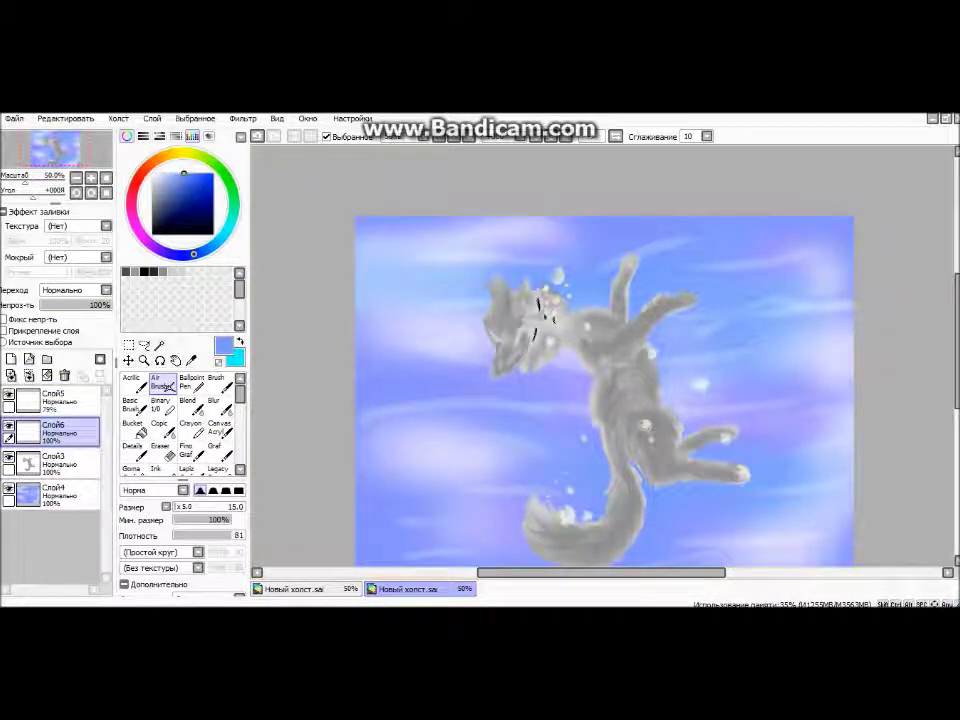
left_click(193, 201)
mouse_move(430, 260)
left_mouse_down()
mouse_move(713, 274)
mouse_move(600, 330)
mouse_move(765, 398)
mouse_move(364, 261)
mouse_move(482, 510)
mouse_move(825, 407)
mouse_move(548, 497)
left_mouse_up()
key("ctrl+z")
Adjust layer Слой6's shading with hue +31, saturation +100 and reduced brightness
left_click(152, 118)
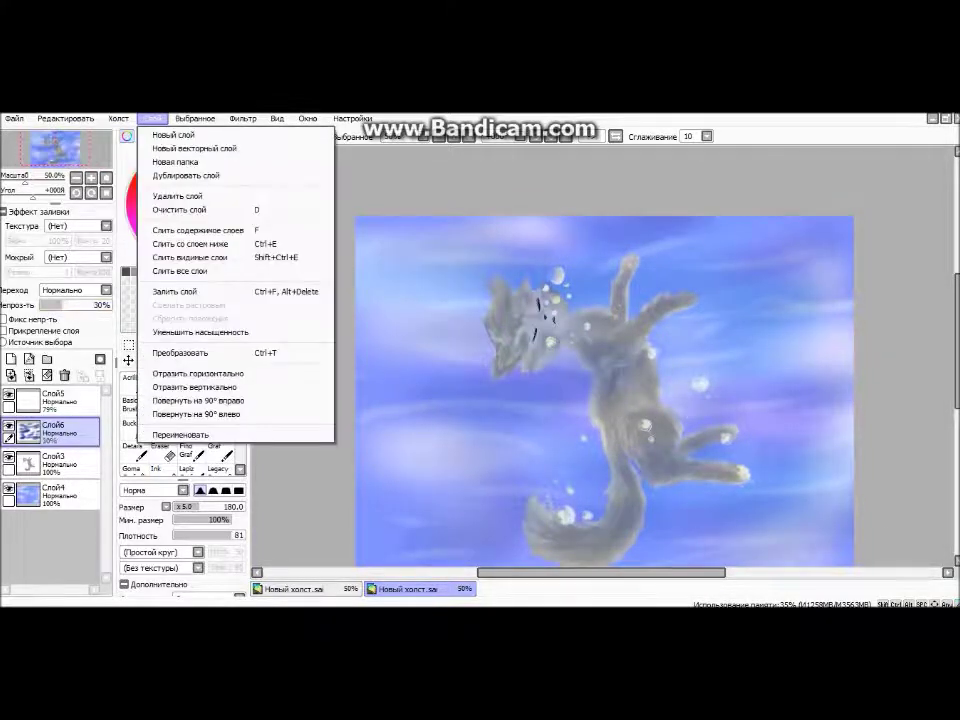
key("ctrl+u")
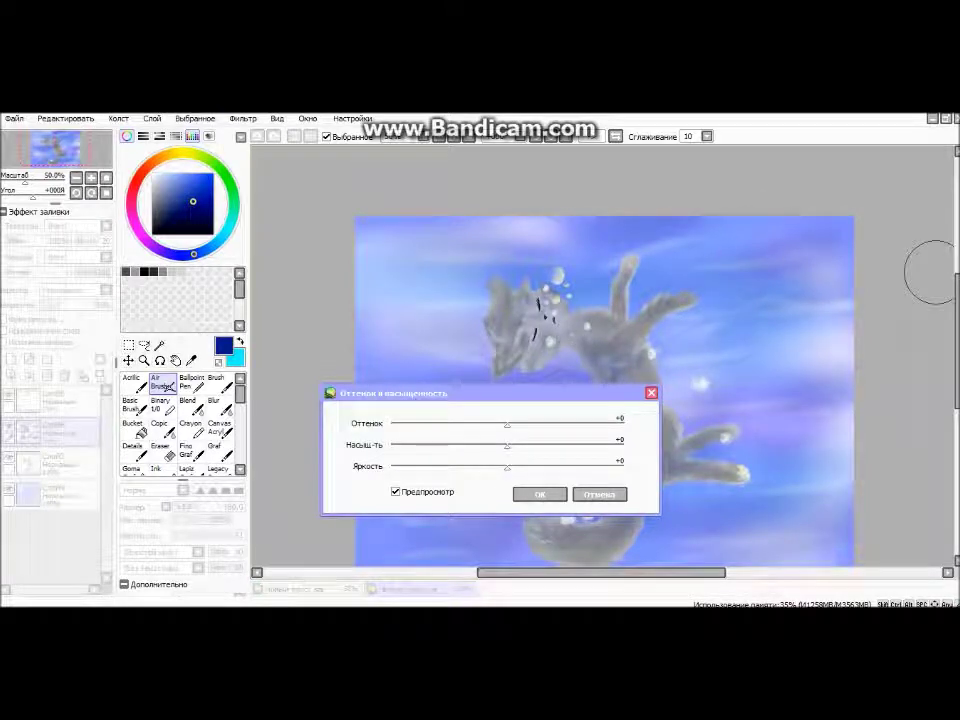
left_click_drag(506, 445, 622, 445)
left_click_drag(506, 423, 542, 423)
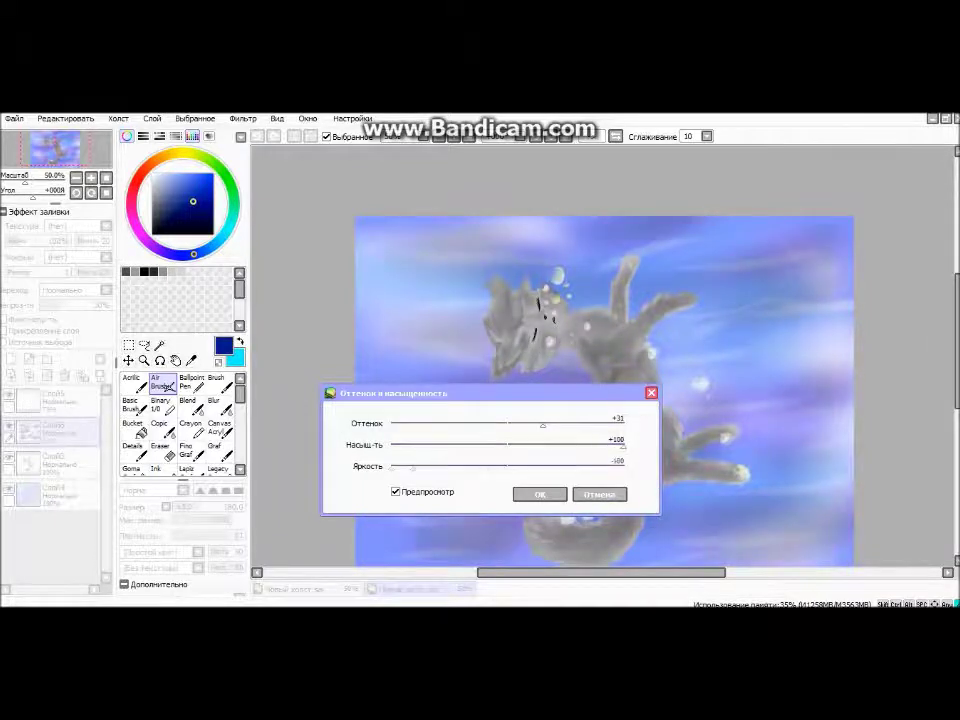
left_click(599, 494)
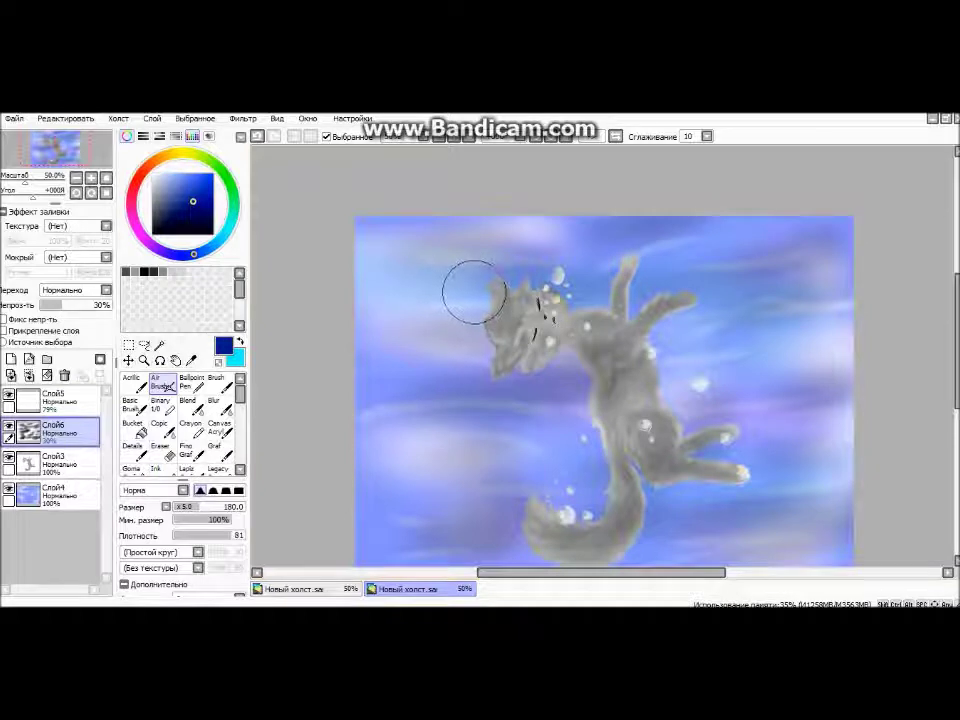
Merge the shading, cat and bubble layers down into the background layer Слой4
scroll(476, 279, "down", 1)
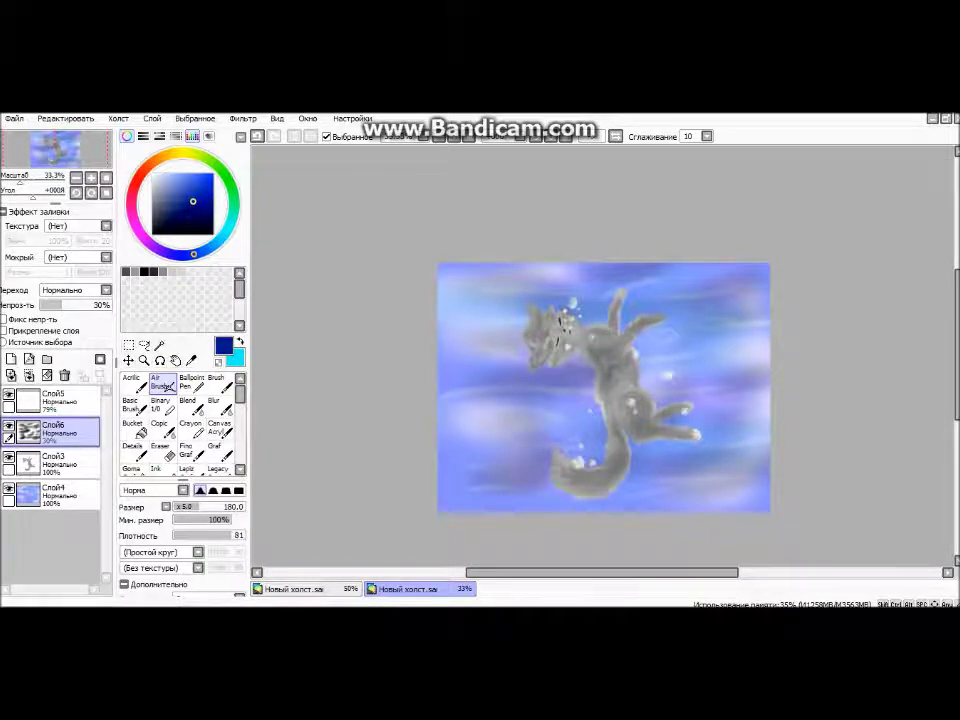
key("ctrl+e")
key("ctrl+e")
Paint pale yellow light rays over the cat on new layer Слой5 with Acrylic, at 40% layer opacity, and soften them with Blur
left_click(131, 381)
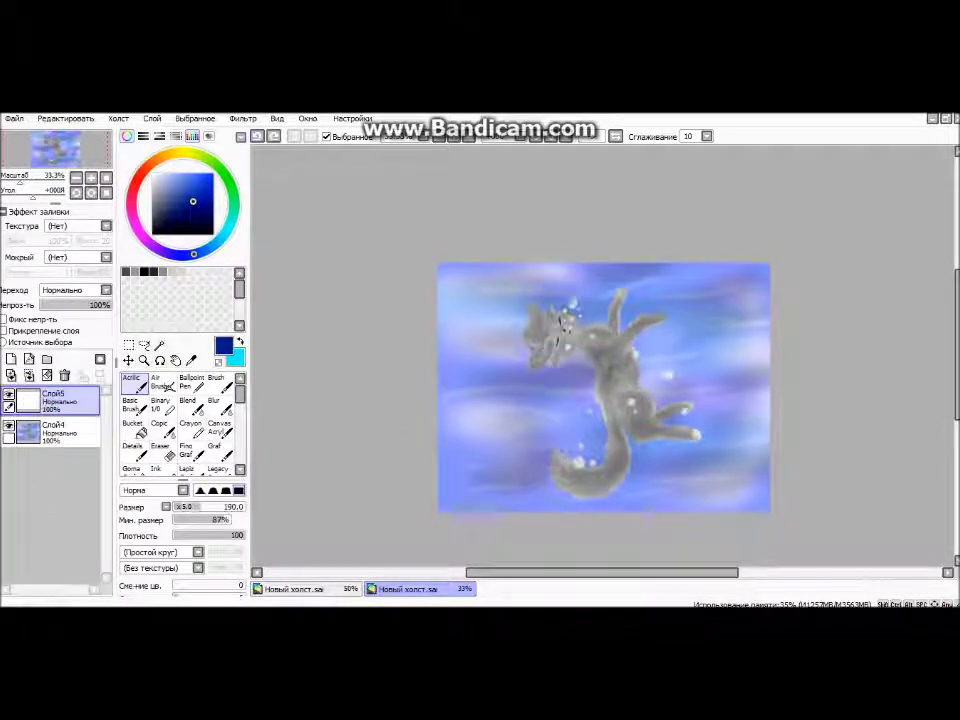
left_click(183, 153)
left_click(172, 174)
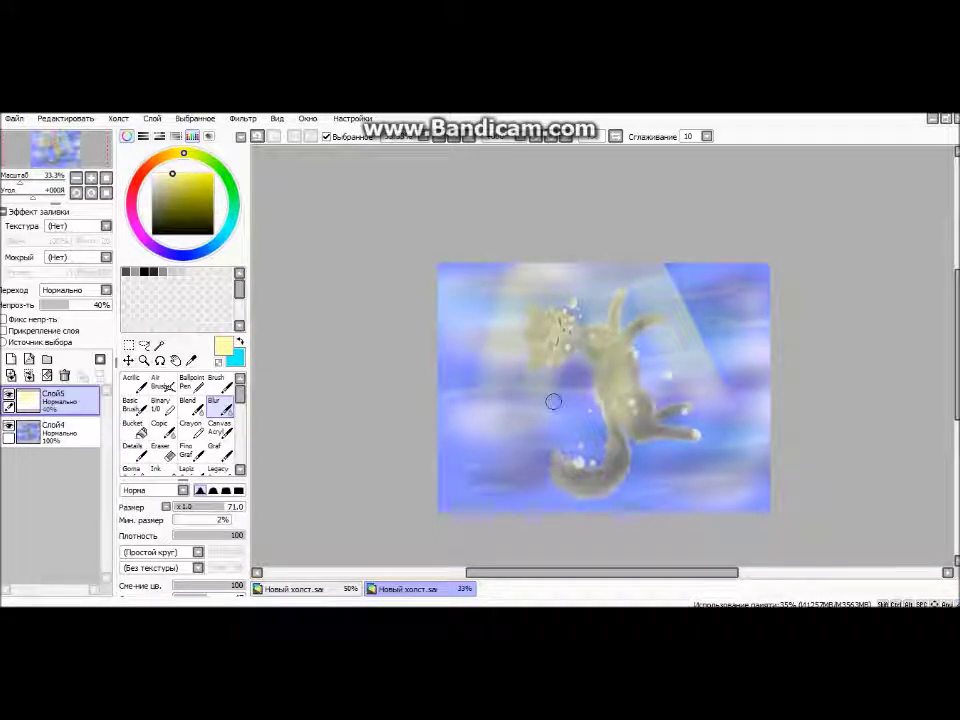
mouse_move(461, 418)
left_mouse_down()
mouse_move(553, 253)
mouse_move(705, 440)
left_mouse_up()
Set the white light rays on layer Слой6 to 31% opacity, blur their edges, and merge the ray layers into Слой4
left_click_drag(108, 304, 62, 304)
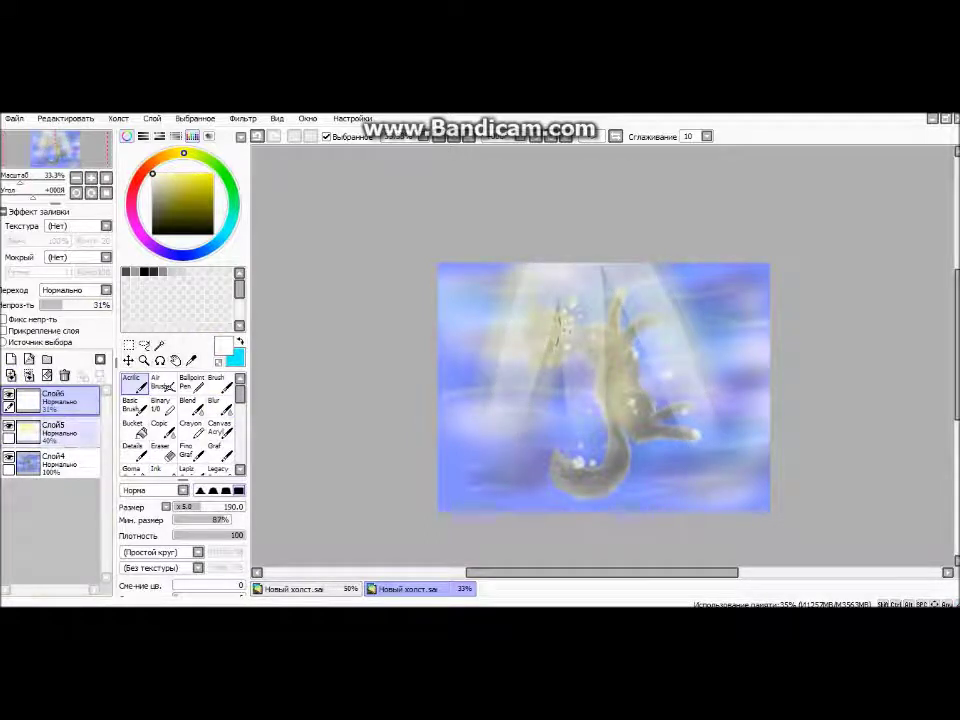
left_click(213, 404)
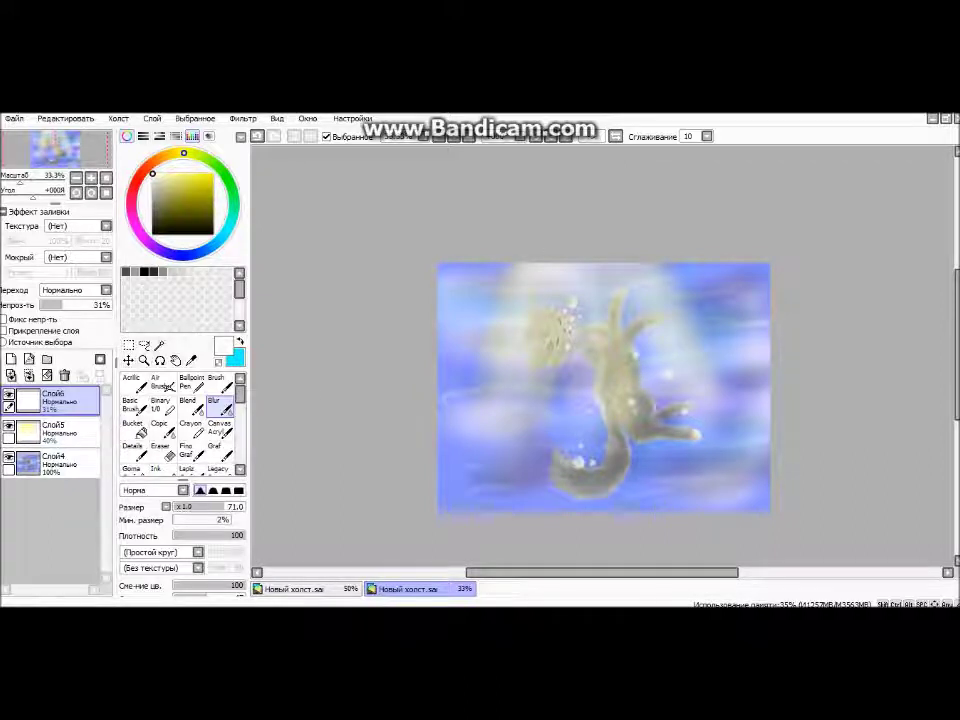
key("ctrl+e")
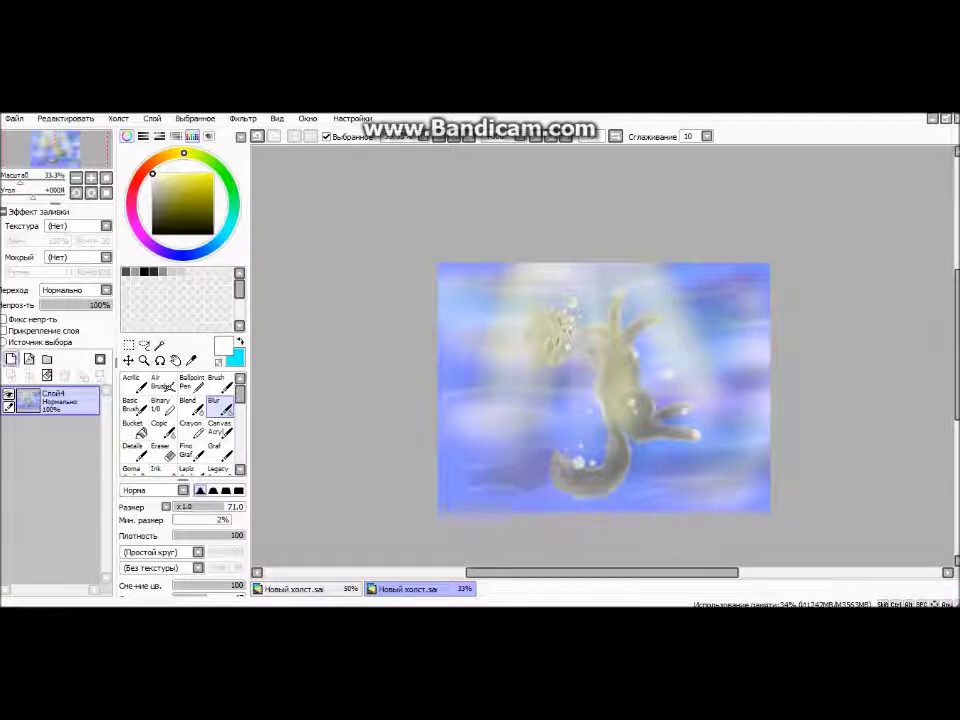
key("ctrl+plus")
left_click(192, 381)
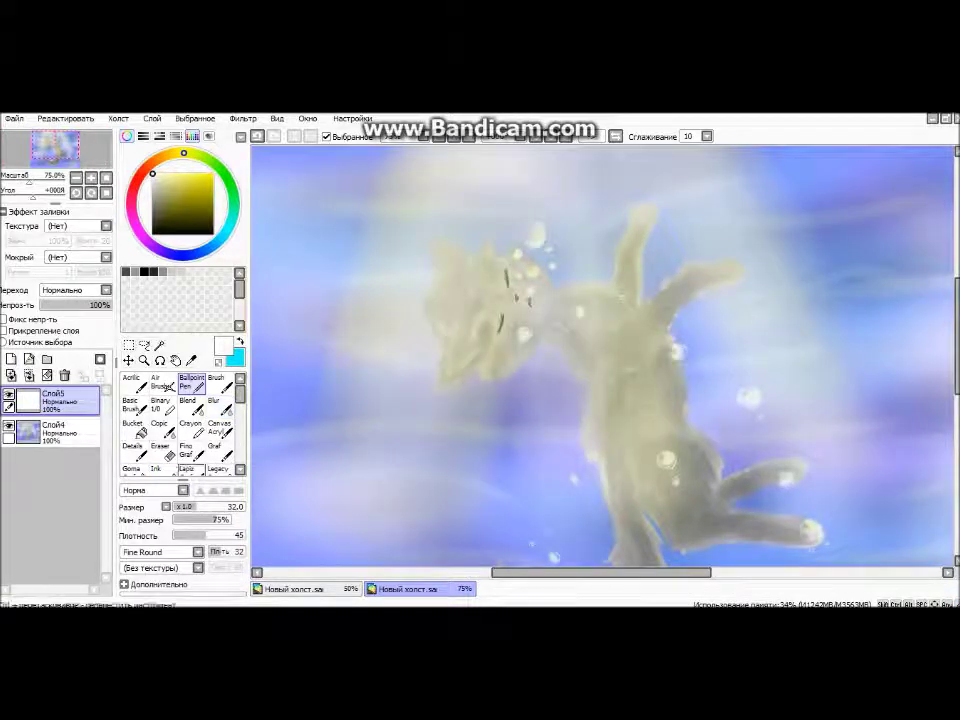
left_click(155, 468)
left_click_drag(617, 176, 748, 278)
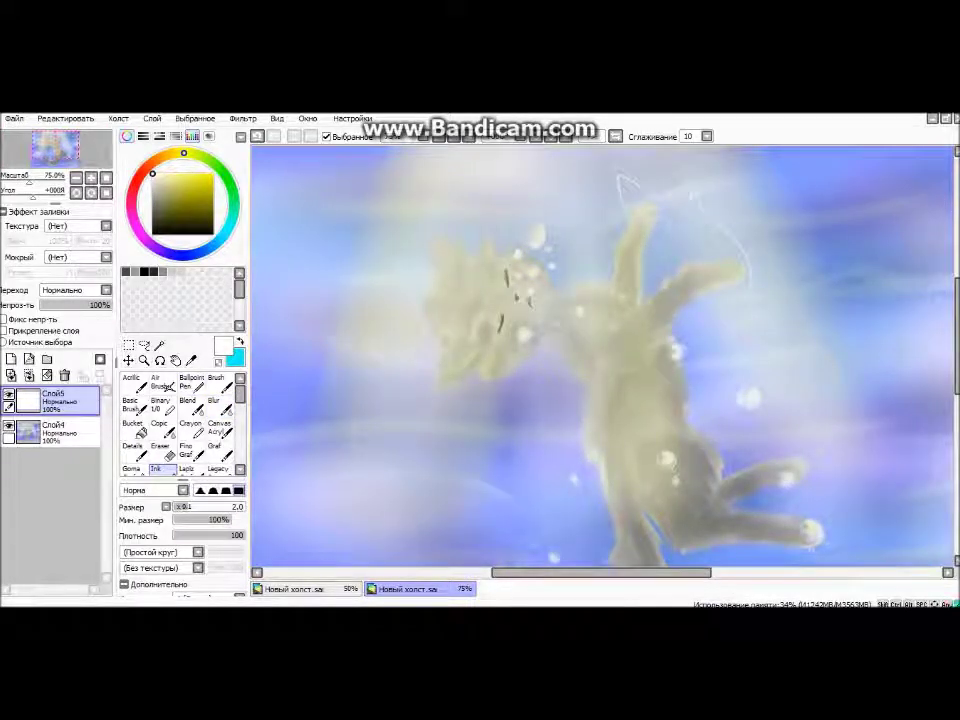
left_click_drag(578, 243, 664, 242)
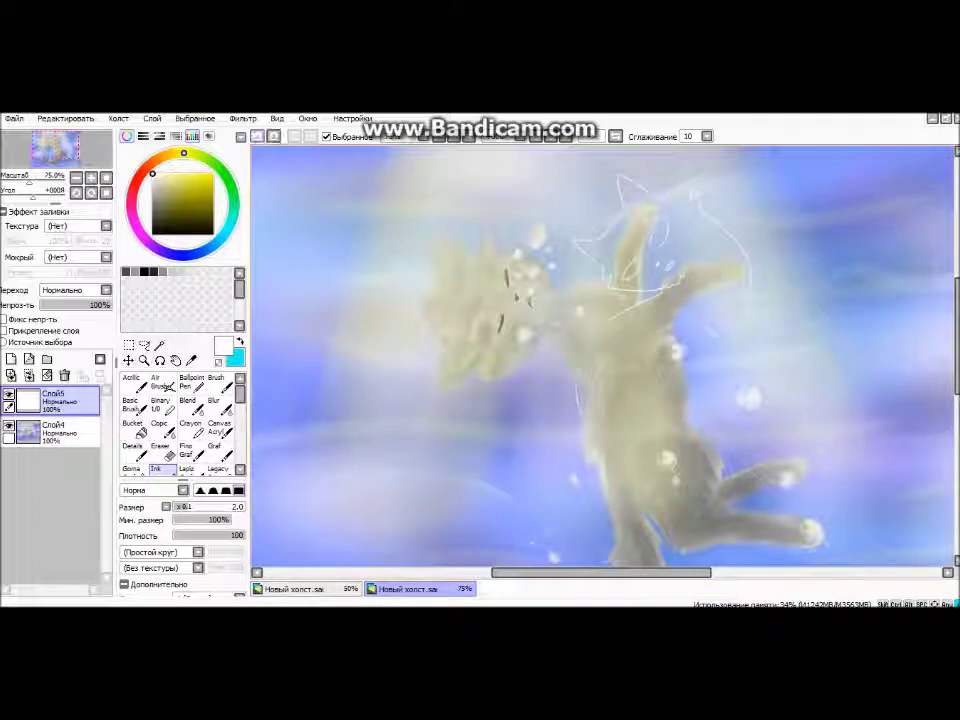
key("Delete")
scroll(604, 380, "down", 4)
scroll(604, 380, "up", 2)
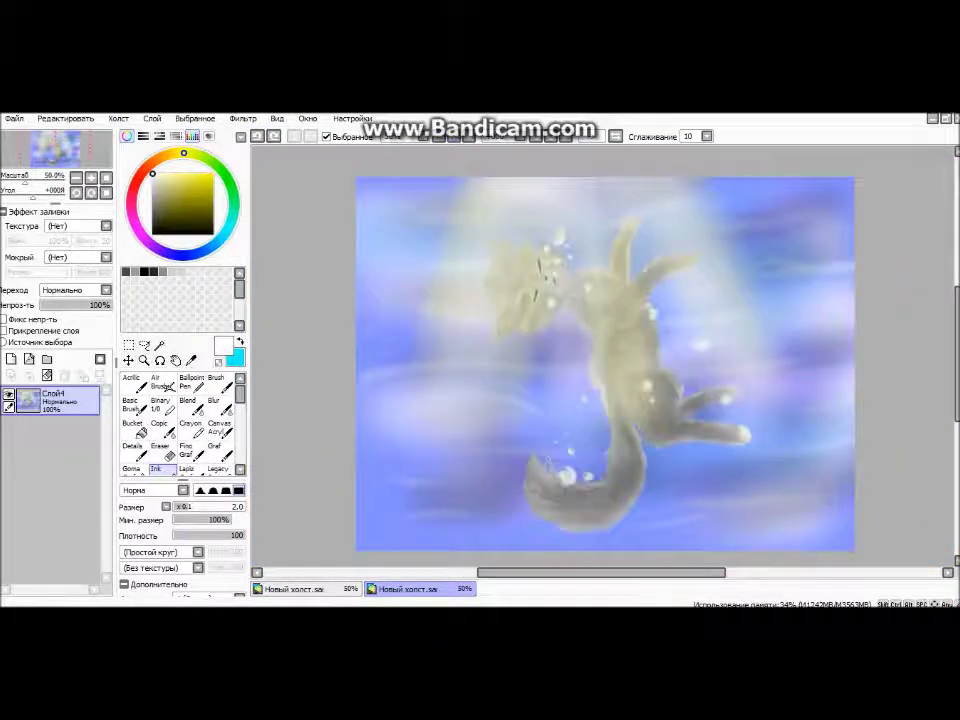
Draw a small orange shape at the picture's upper edge on new layer Слой5, using the Ink pen and Bucket fill
left_click(206, 172)
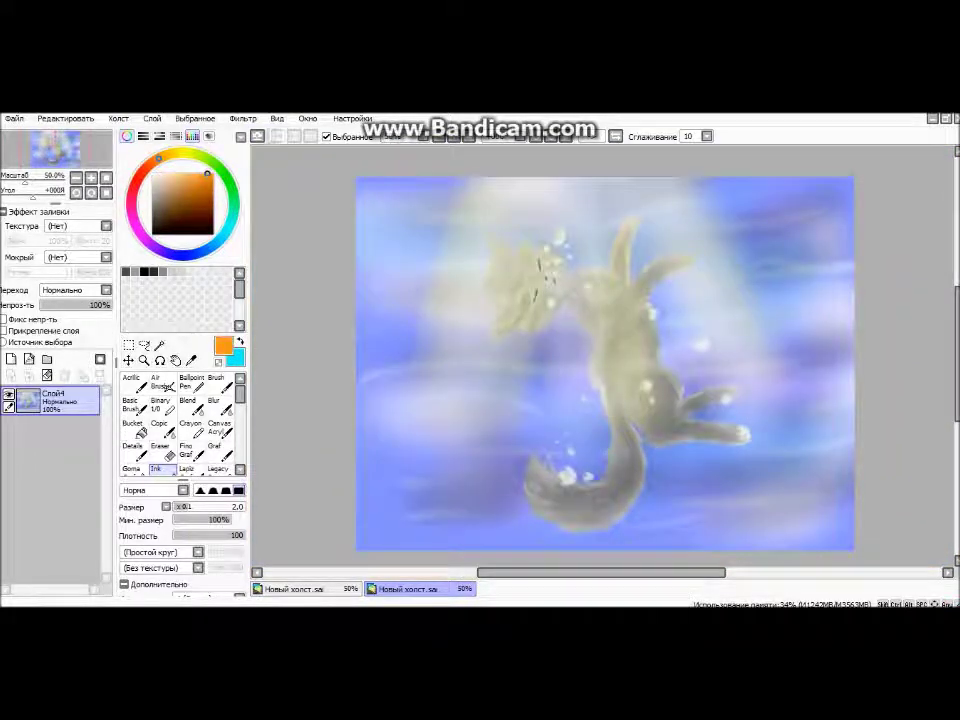
left_click(132, 428)
left_click(604, 360)
key("ctrl+z")
left_click(10, 359)
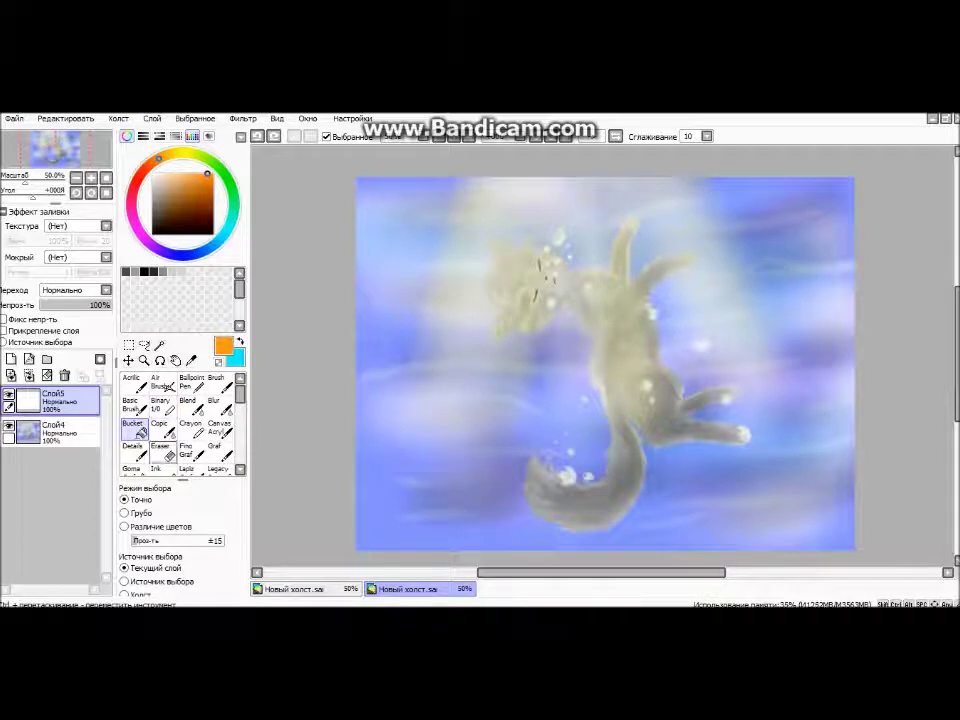
left_click(156, 468)
left_click(132, 428)
Shade the orange shape with dark brown strokes and soften its upper part
left_click(193, 204)
left_click(160, 382)
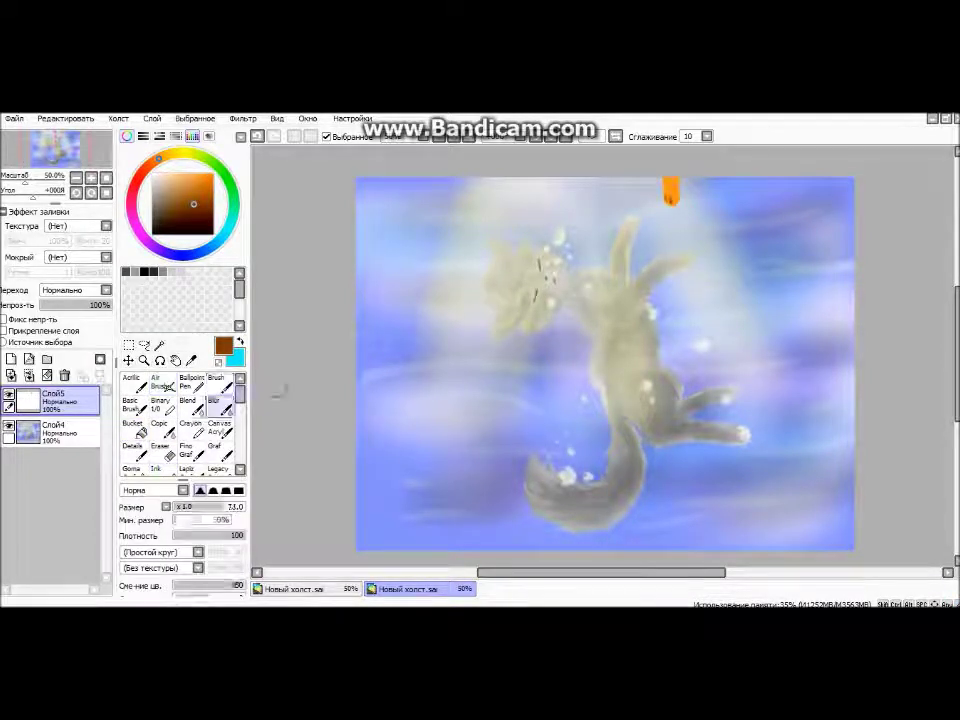
left_click(215, 381)
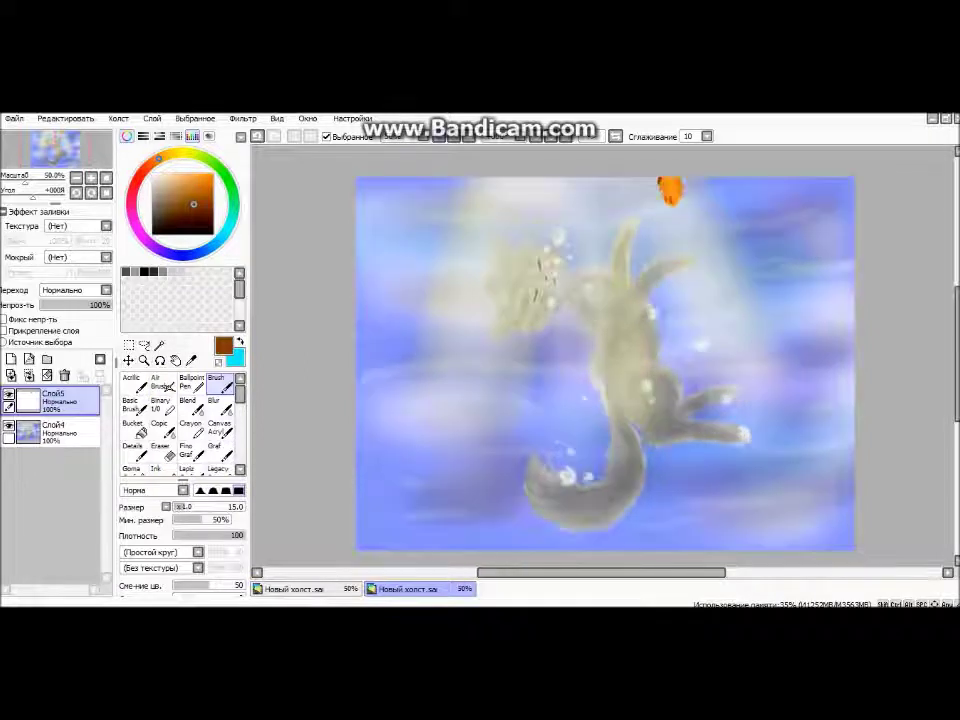
Add white details beside the orange shape, switching from the Brush at size 15 to the Ink pen at size 2
left_click(152, 173)
left_click(690, 196)
left_click(155, 468)
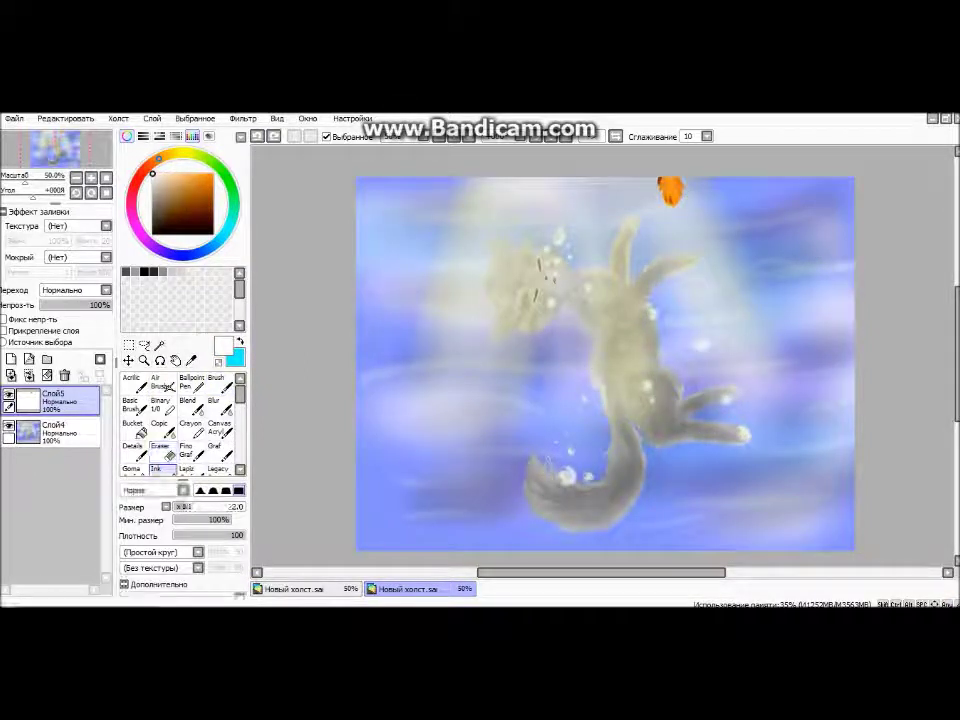